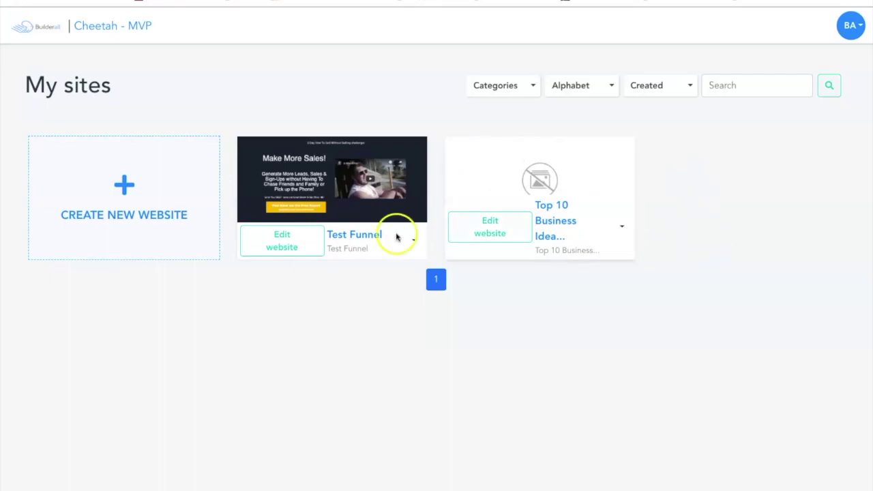
# Step: View the pages of the Test Funnel website and return to the list of sites
pyautogui.click(281, 249)
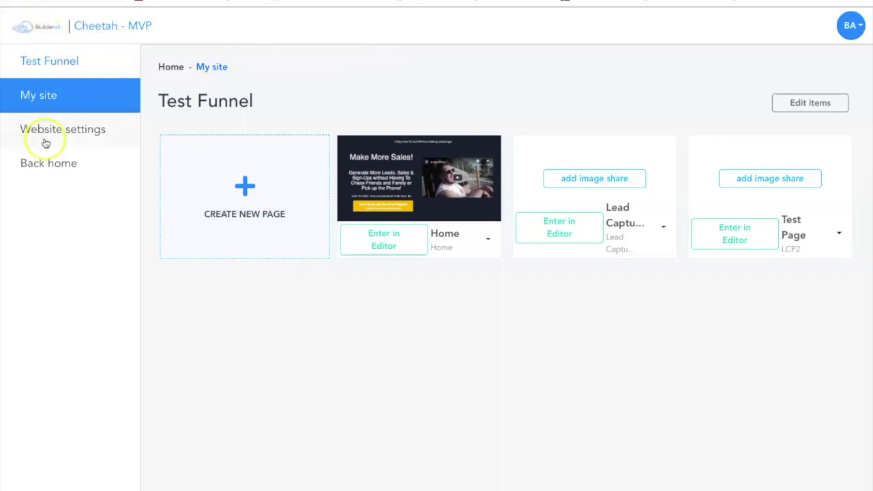
pyautogui.click(43, 163)
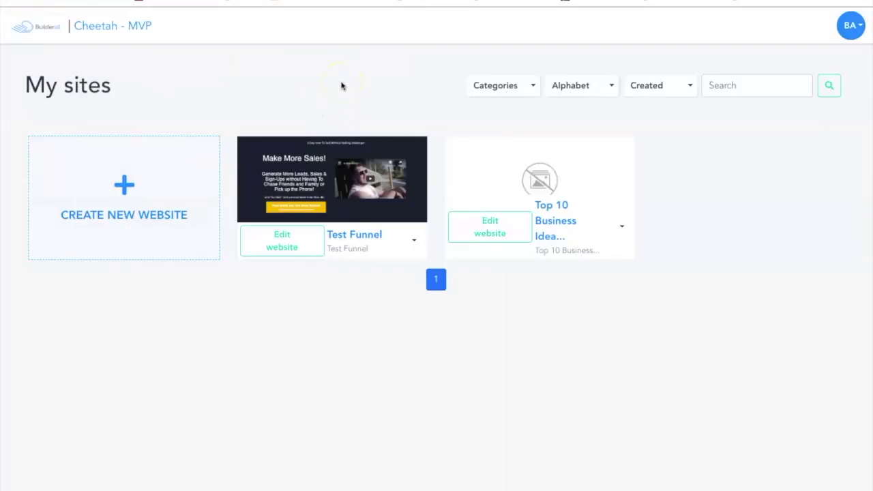
# Step: Create a new website with the title "Testing Cheetah" and the description "Testing Cheetah"
pyautogui.click(121, 216)
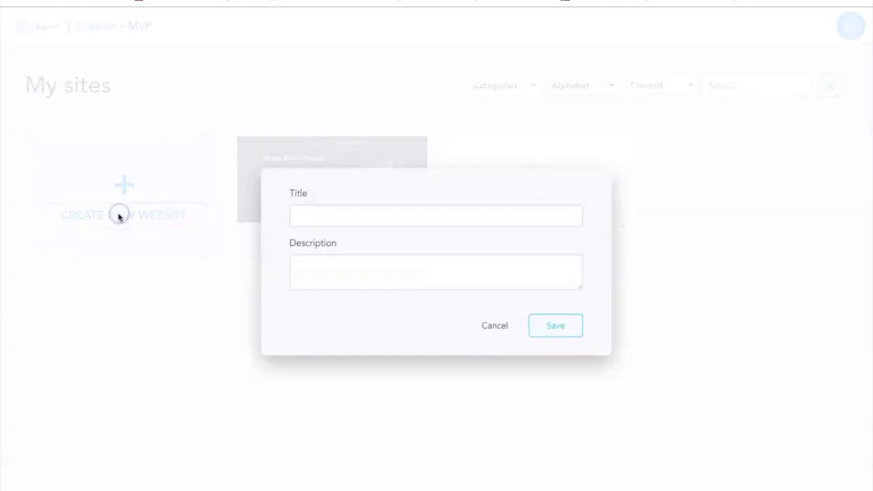
pyautogui.click(370, 217)
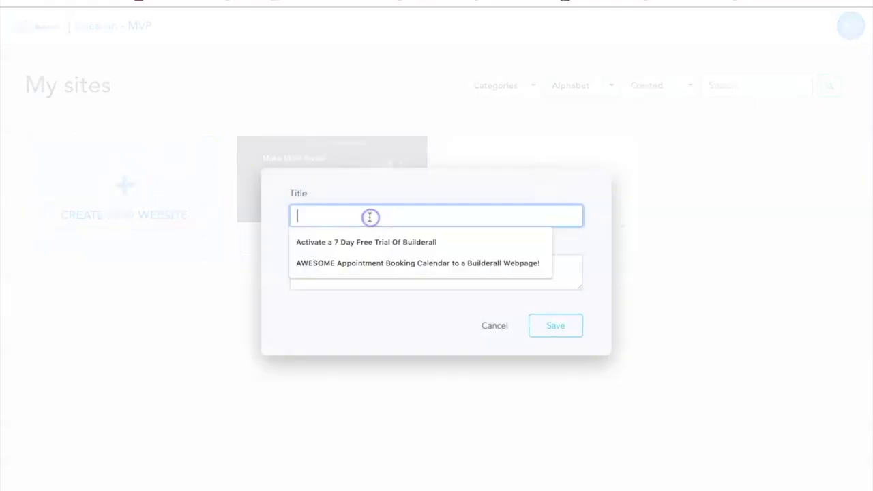
pyautogui.write('Teet')
pyautogui.press('BackSpace')
pyautogui.press('BackSpace')
pyautogui.write('sting Cheetah')
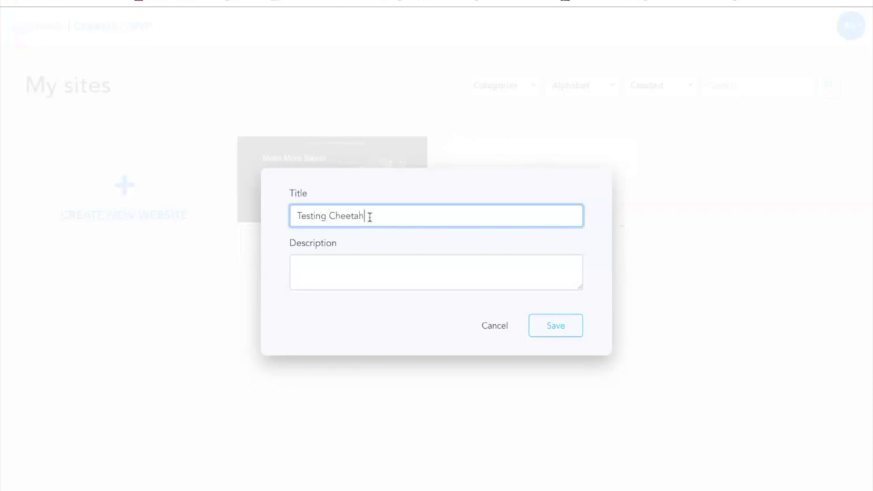
pyautogui.press('Tab')
pyautogui.write('Testing Cheet')
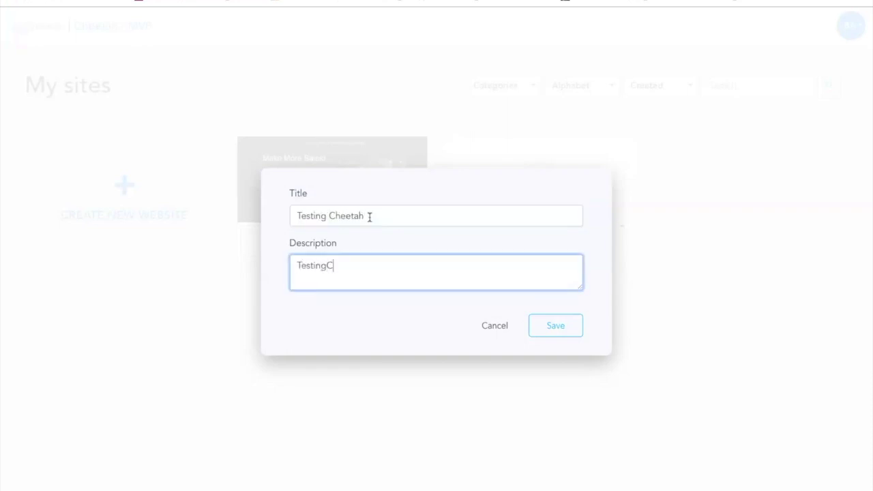
pyautogui.write('ah')
pyautogui.click(550, 326)
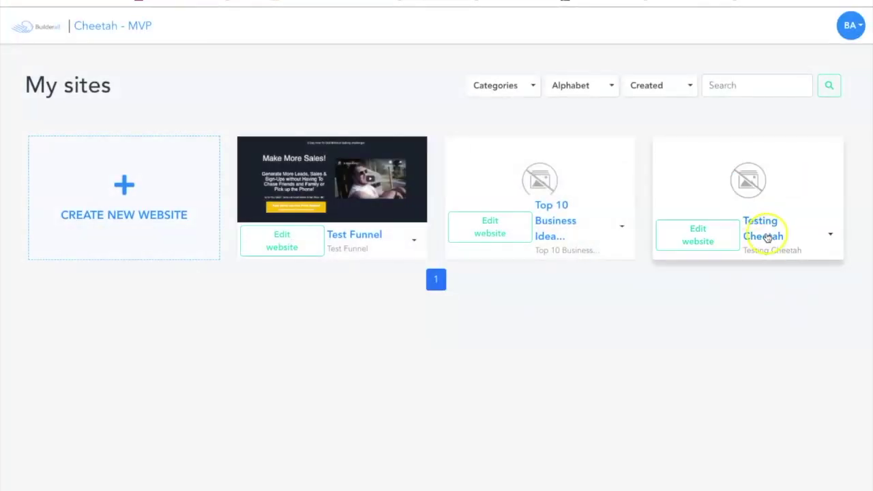
# Step: Open the Home page of the Testing Cheetah website in the editor and expand the editing sidebar
pyautogui.click(699, 239)
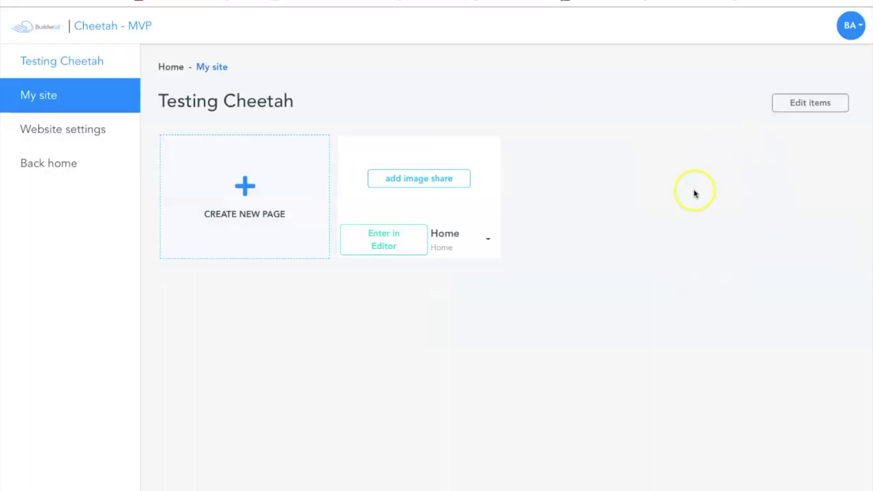
pyautogui.click(385, 245)
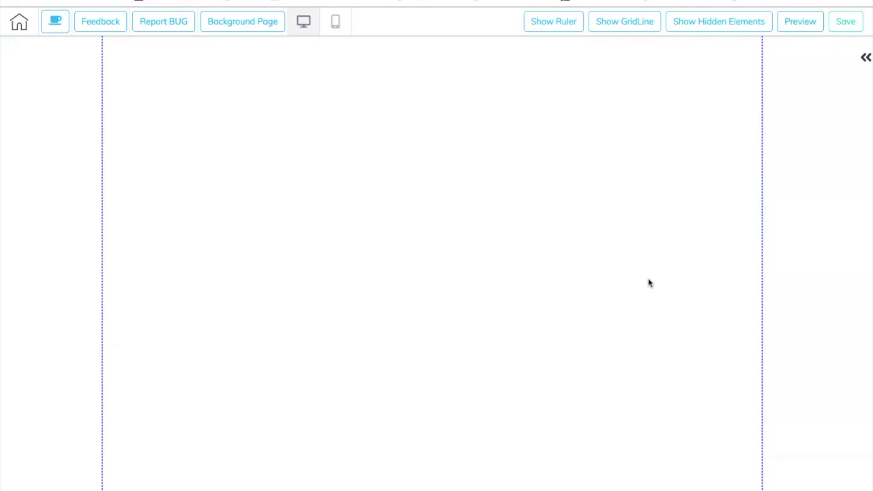
pyautogui.click(865, 60)
pyautogui.click(866, 59)
# Step: Examine the editor's Add, Settings and Personal options, including the available panels, elements and font styles
pyautogui.click(730, 54)
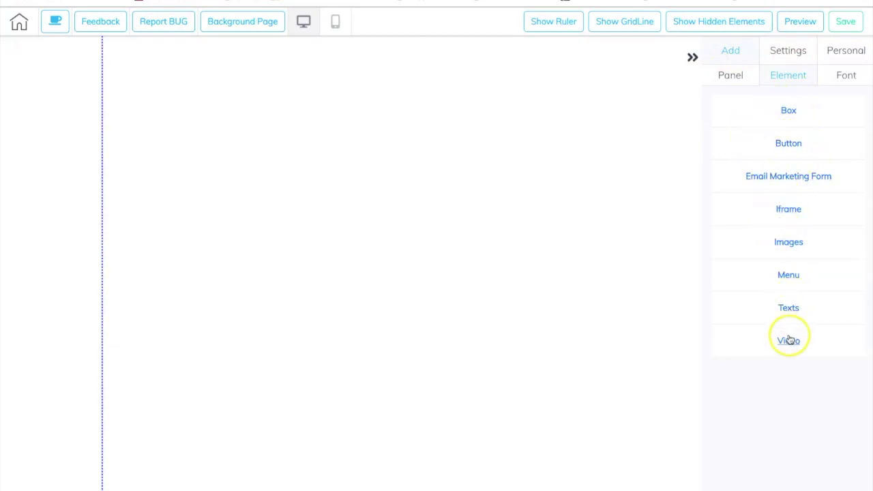
pyautogui.click(789, 53)
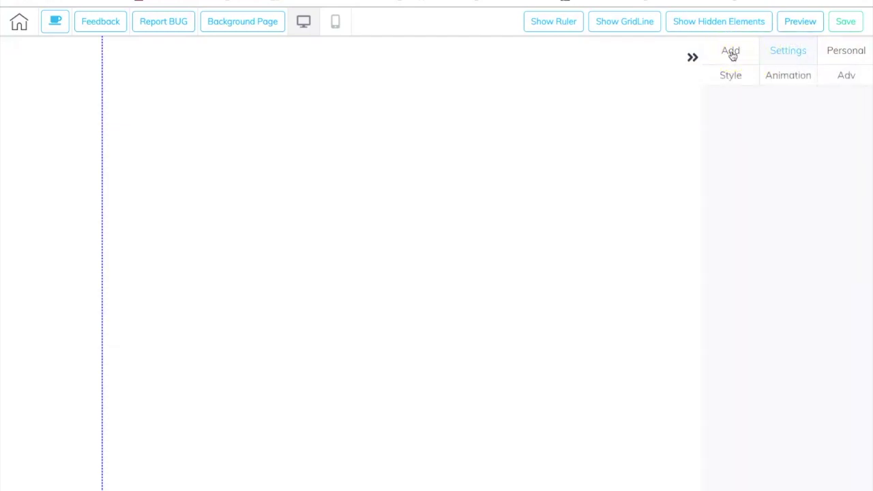
pyautogui.click(839, 53)
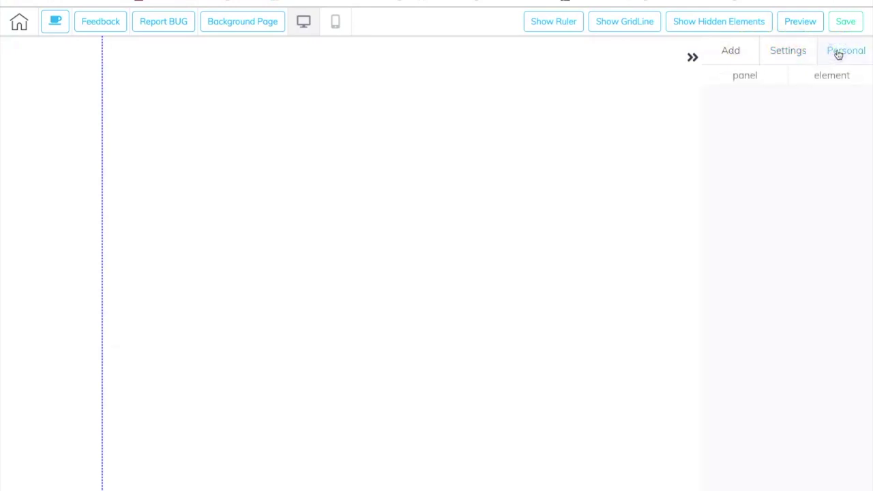
pyautogui.click(778, 78)
pyautogui.click(845, 52)
pyautogui.click(833, 55)
pyautogui.click(730, 51)
pyautogui.click(726, 76)
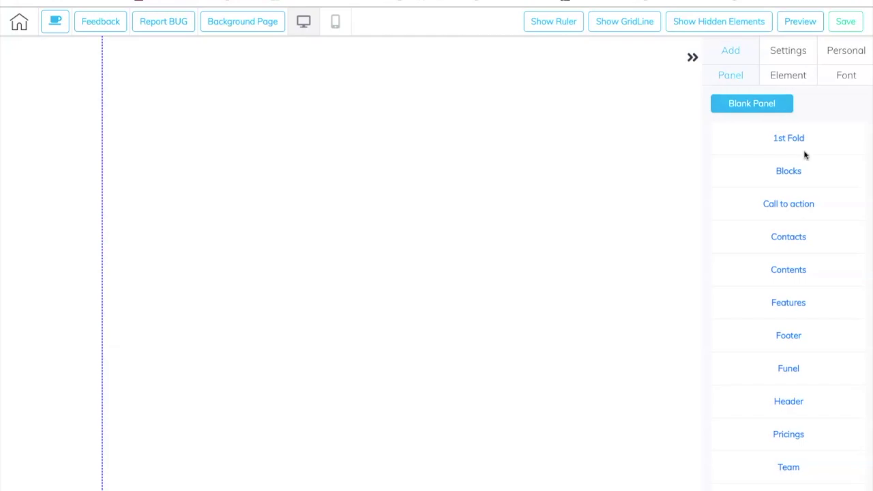
pyautogui.click(788, 76)
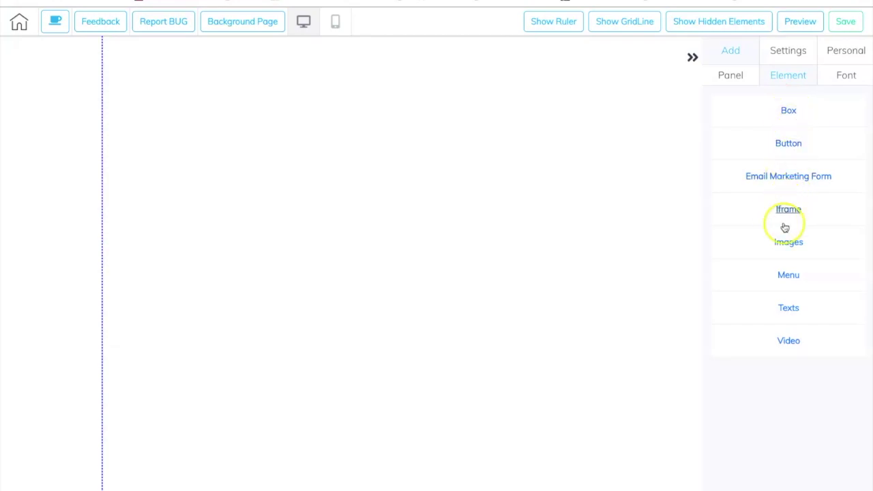
pyautogui.click(844, 81)
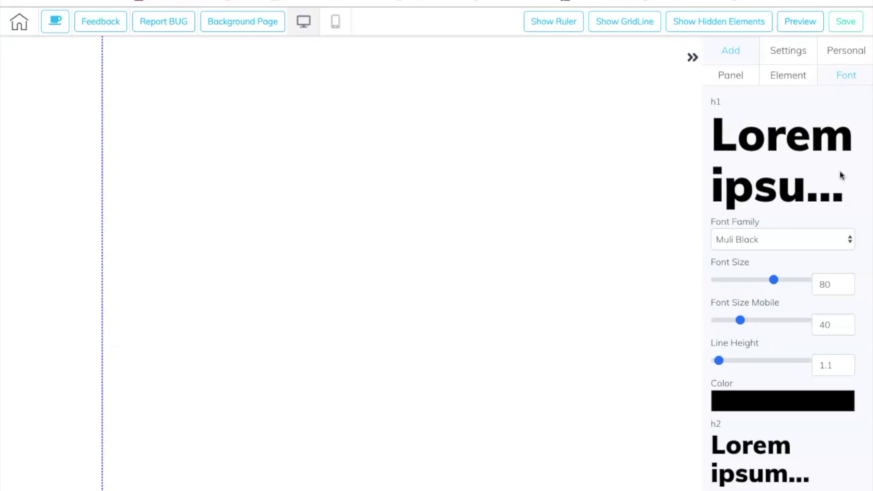
# Step: Browse the 1st Fold panel templates and add the dark Sales Funnels panel with the video to the page
pyautogui.click(744, 80)
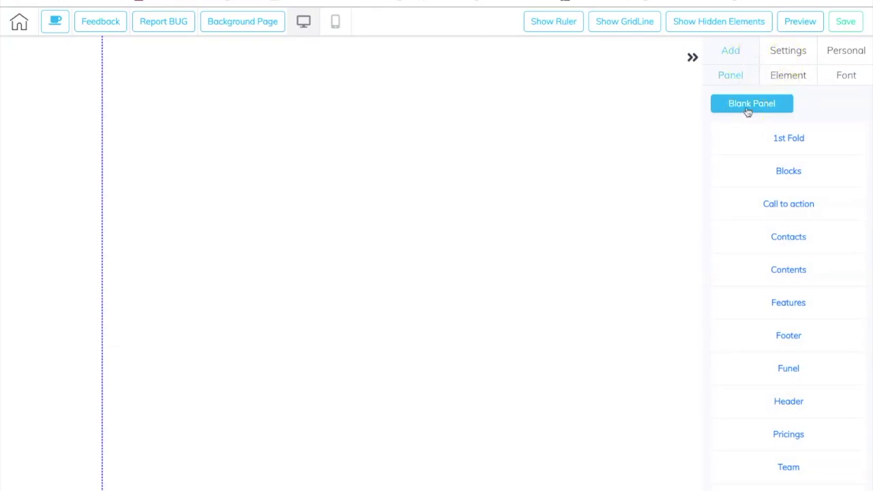
pyautogui.click(792, 142)
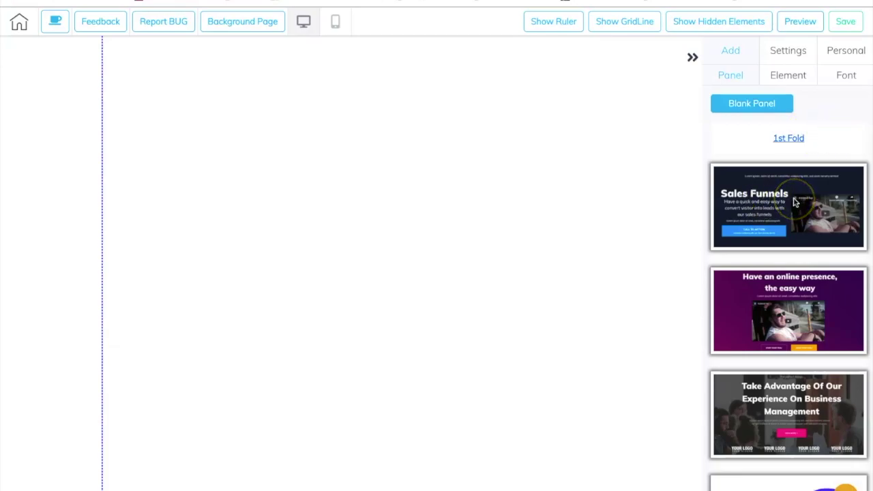
pyautogui.scroll(-5, 794, 202)
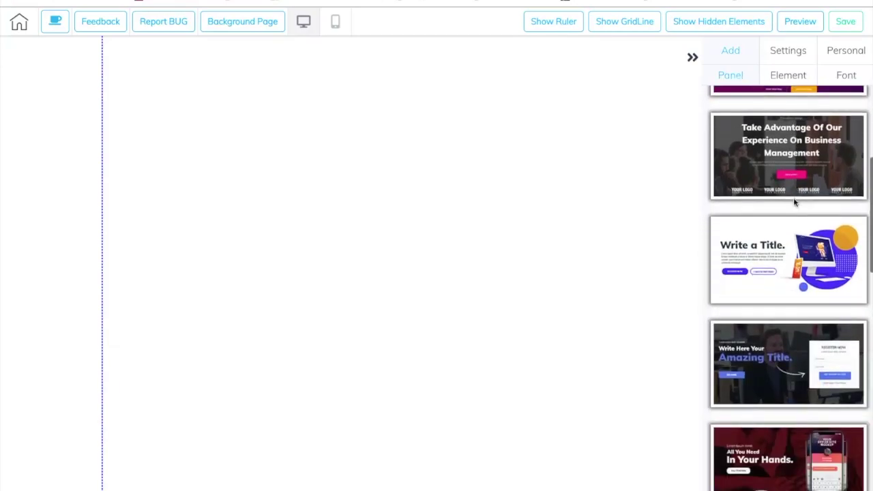
pyautogui.scroll(6, 798, 198)
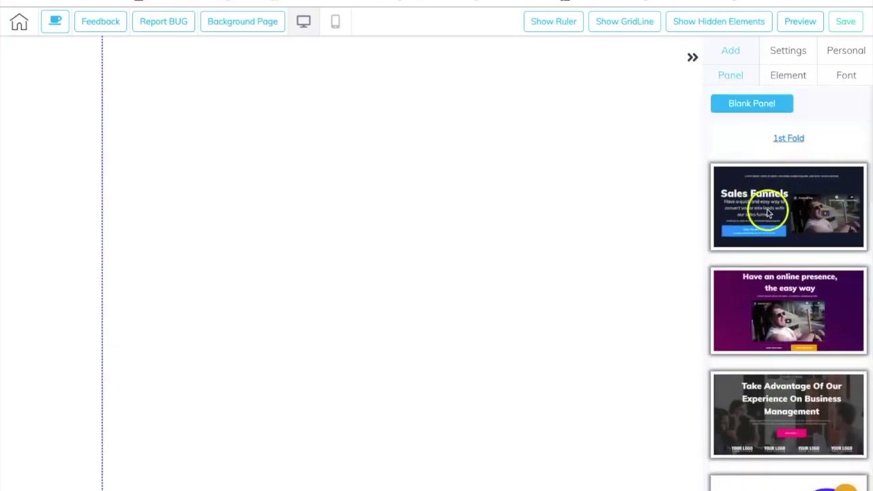
pyautogui.scroll(-7, 795, 195)
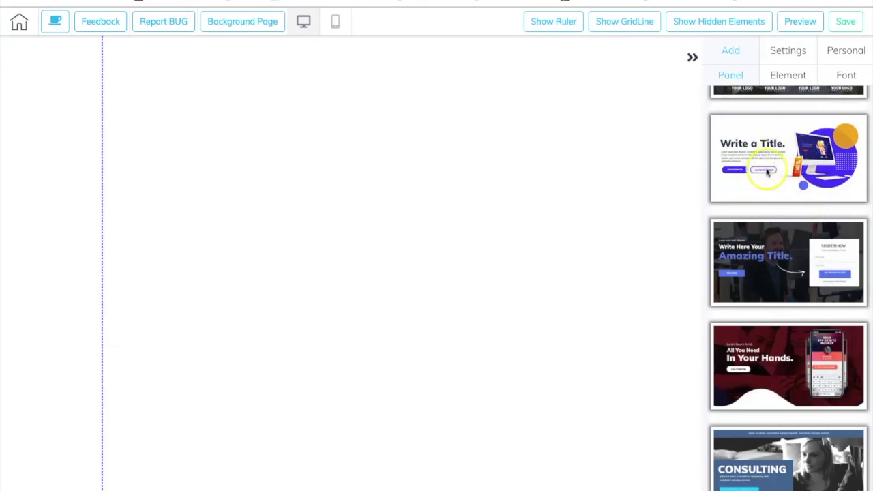
pyautogui.scroll(-1, 794, 239)
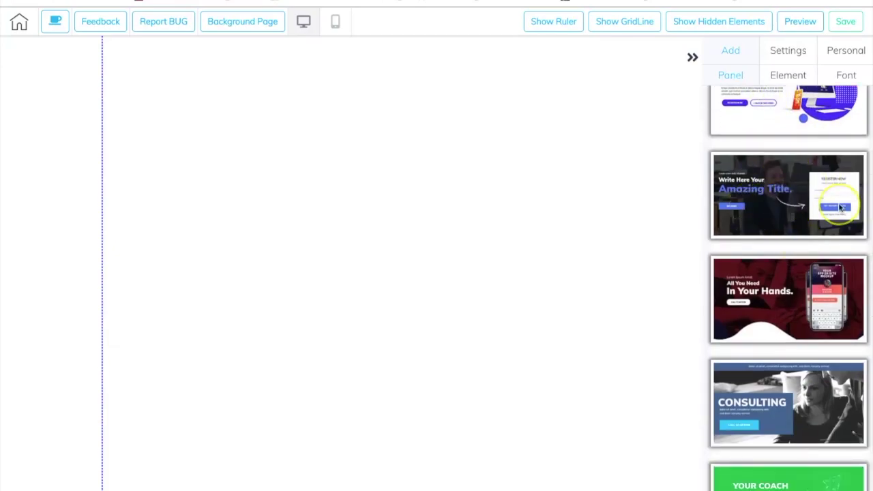
pyautogui.scroll(-2, 841, 208)
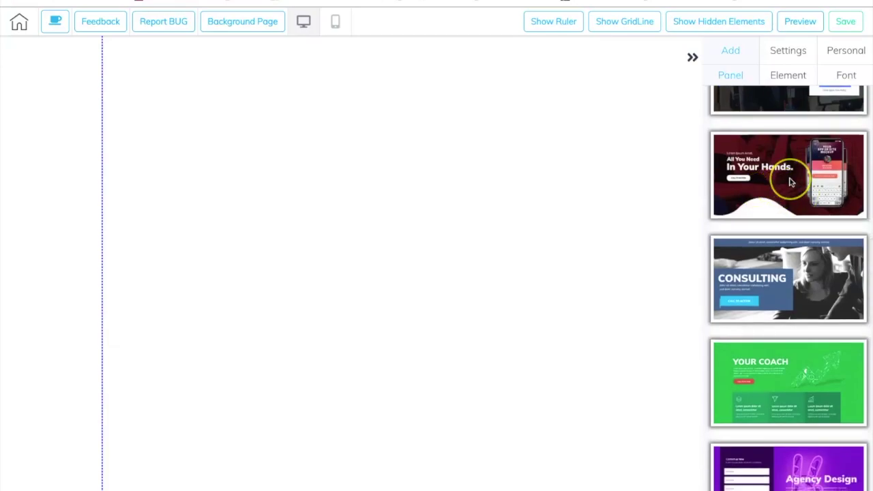
pyautogui.scroll(-5, 790, 182)
pyautogui.scroll(10, 790, 181)
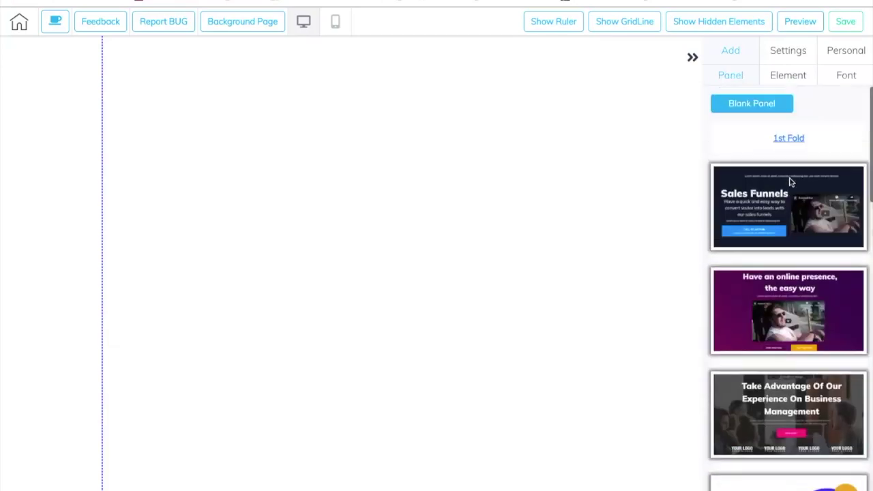
pyautogui.scroll(-3, 790, 181)
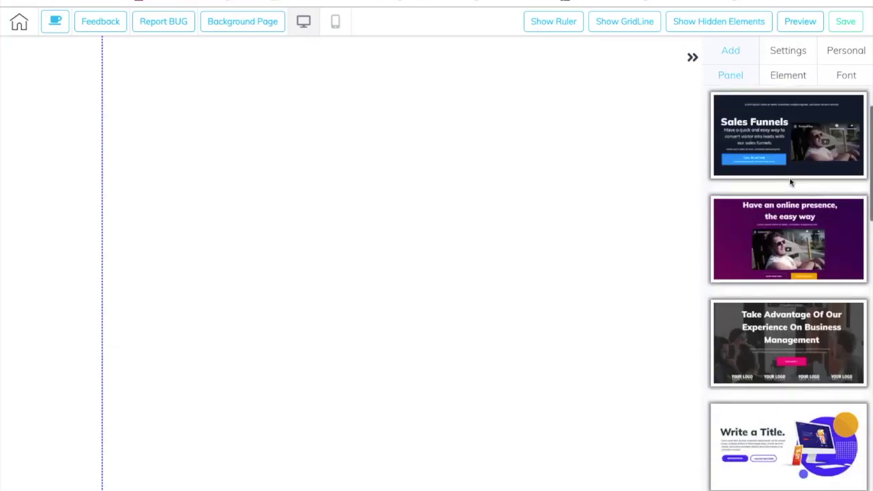
pyautogui.scroll(2, 791, 181)
pyautogui.scroll(3, 790, 182)
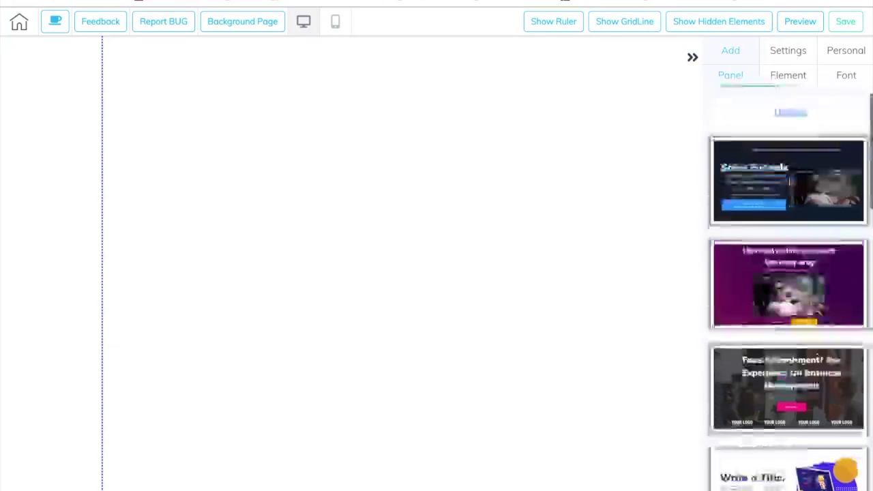
pyautogui.click(822, 189)
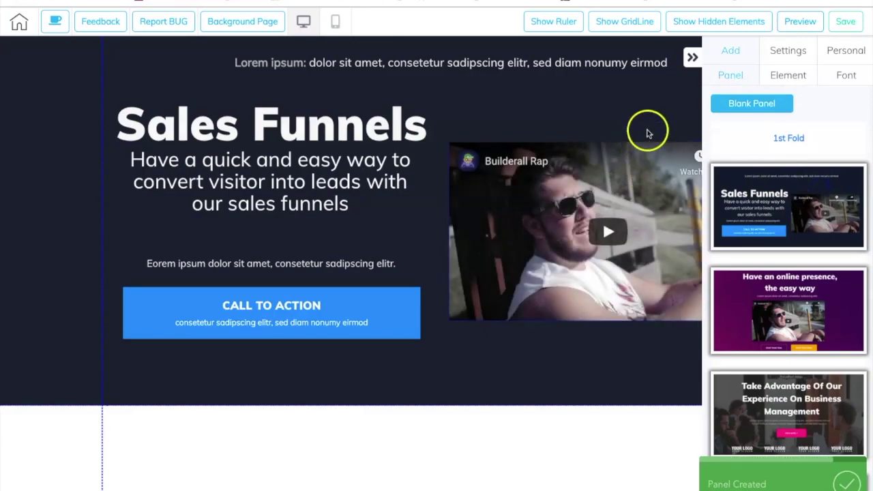
# Step: Close the 1st Fold templates and browse the ready-made panels in the Blocks category
pyautogui.click(792, 140)
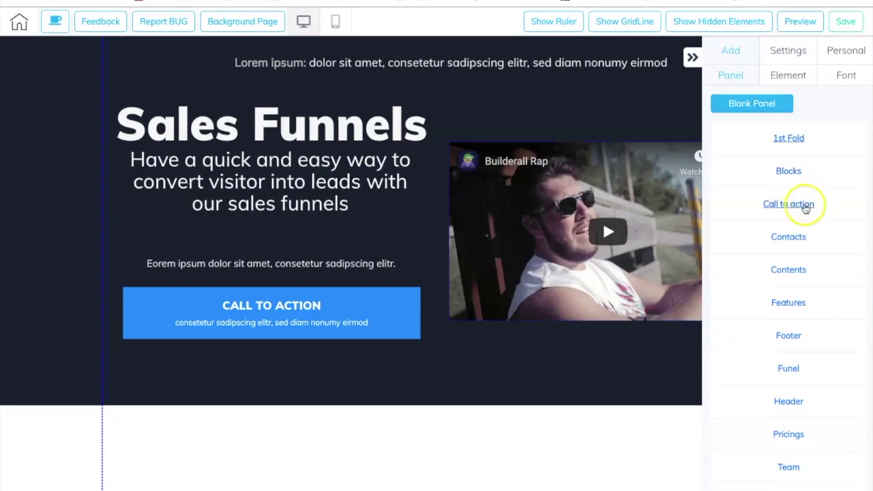
pyautogui.click(790, 172)
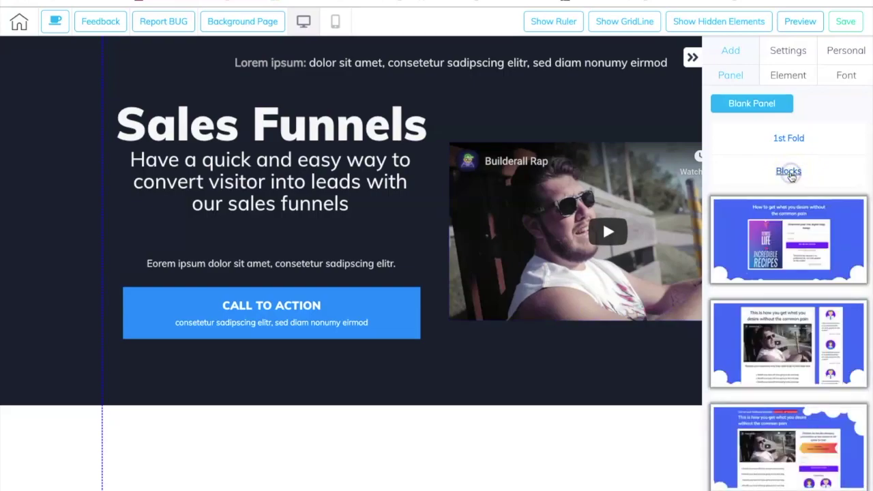
pyautogui.scroll(-15, 792, 304)
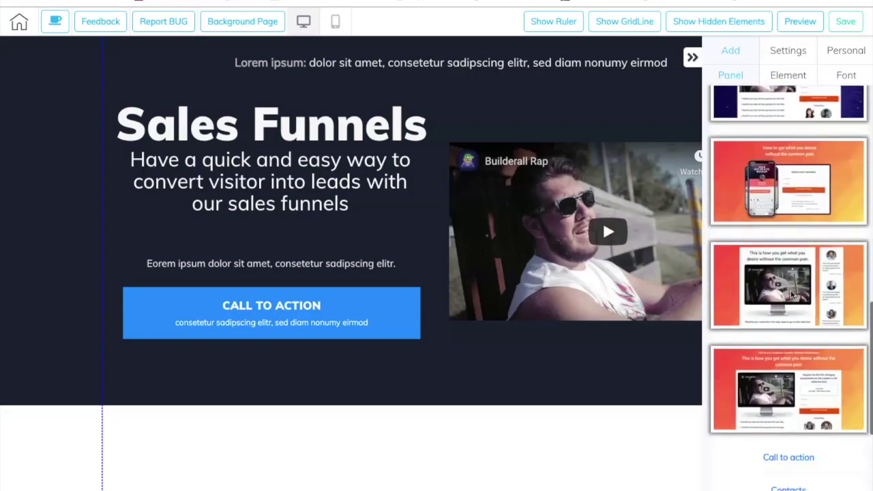
pyautogui.scroll(15, 792, 294)
pyautogui.click(789, 172)
pyautogui.click(789, 172)
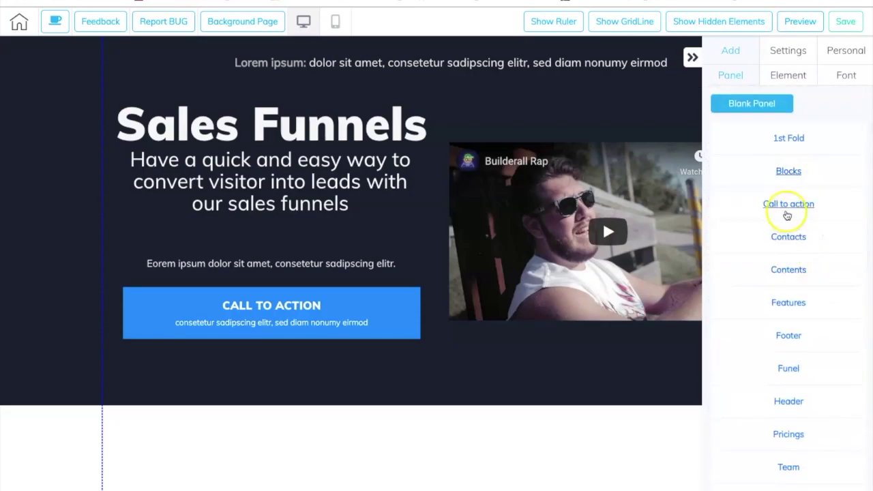
# Step: Browse the ready-made panels in the Call to action category
pyautogui.click(786, 204)
pyautogui.scroll(-10, 783, 280)
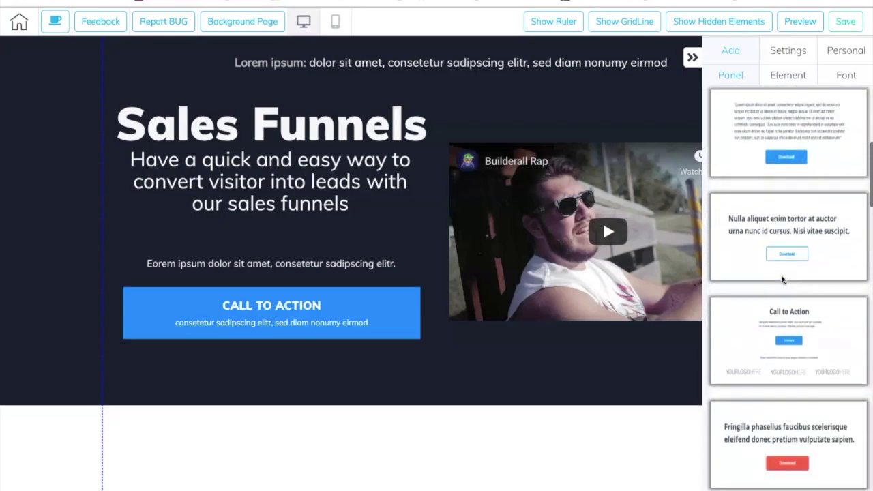
pyautogui.scroll(-10, 783, 280)
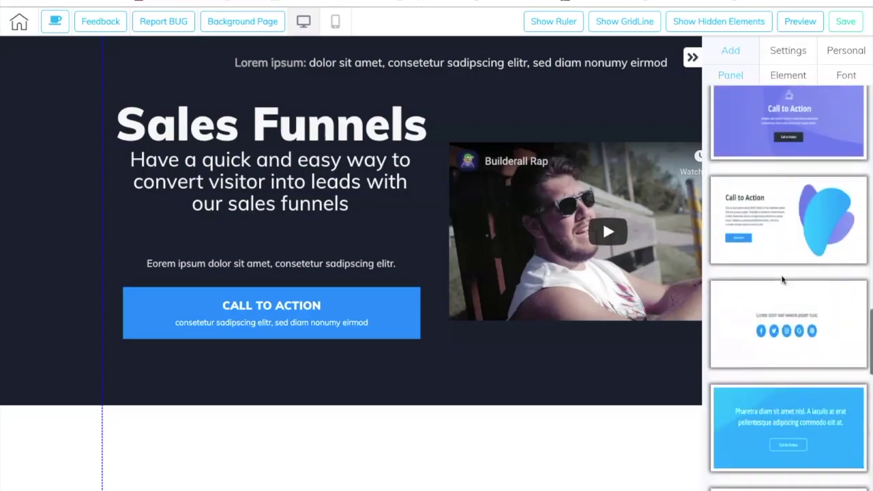
pyautogui.scroll(15, 783, 279)
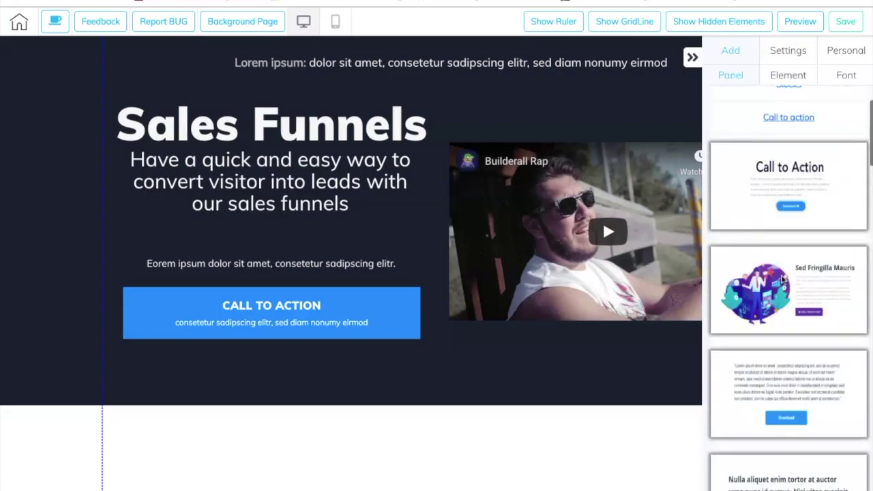
pyautogui.click(784, 206)
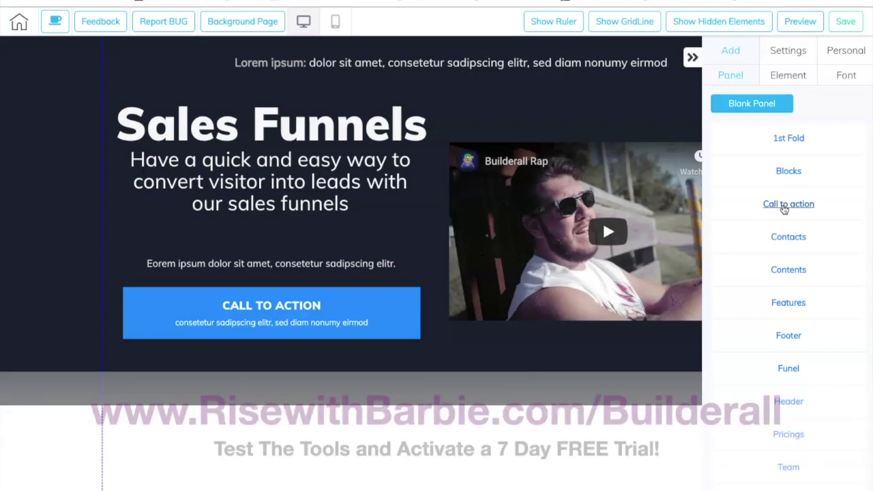
# Step: Look through the Contacts panel templates, including the contact forms and map layouts
pyautogui.click(802, 240)
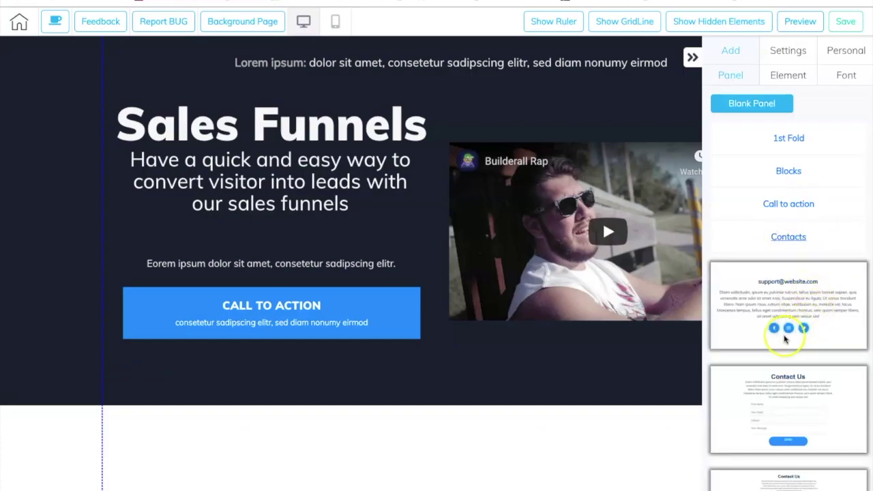
pyautogui.scroll(-3, 797, 395)
pyautogui.scroll(-2, 797, 394)
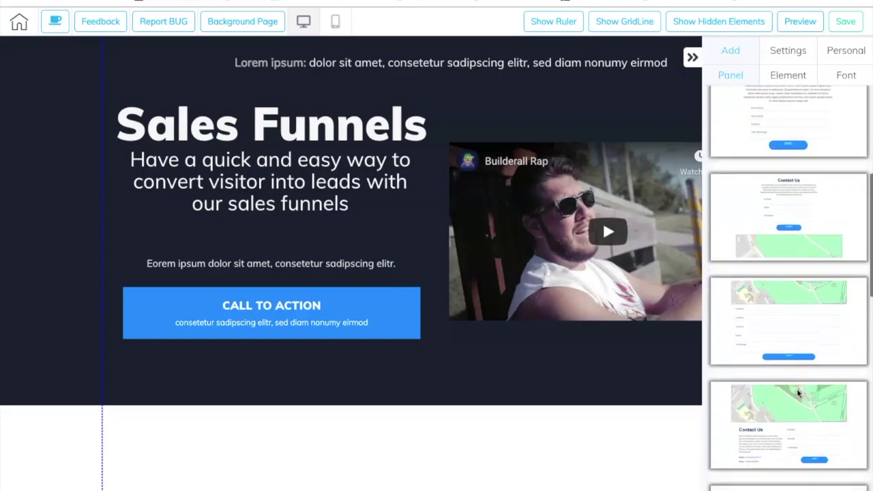
pyautogui.scroll(-2, 756, 239)
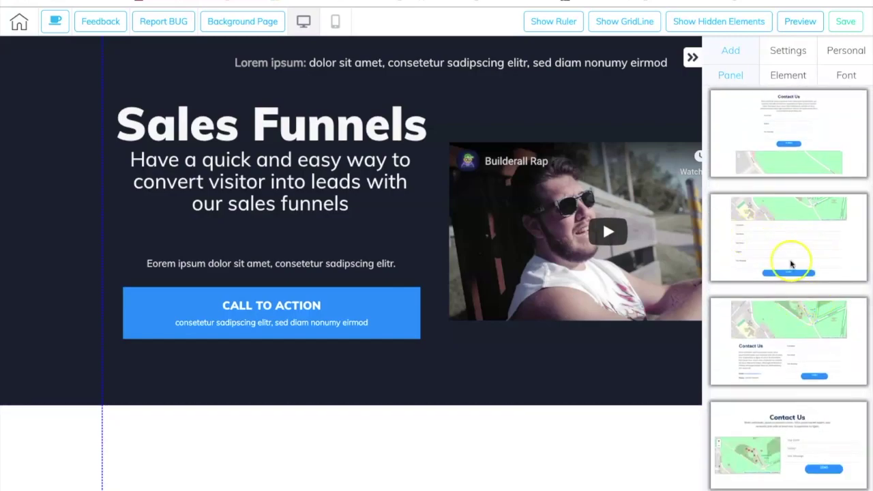
pyautogui.scroll(-5, 796, 263)
pyautogui.scroll(6, 796, 263)
pyautogui.scroll(10, 795, 263)
pyautogui.click(783, 237)
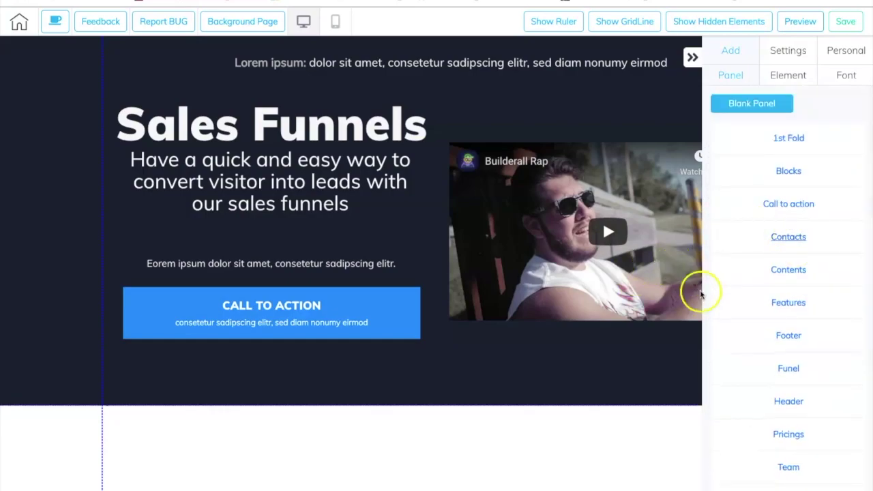
# Step: Look through the text and image panel templates in the Contents category
pyautogui.click(794, 271)
pyautogui.scroll(-5, 792, 273)
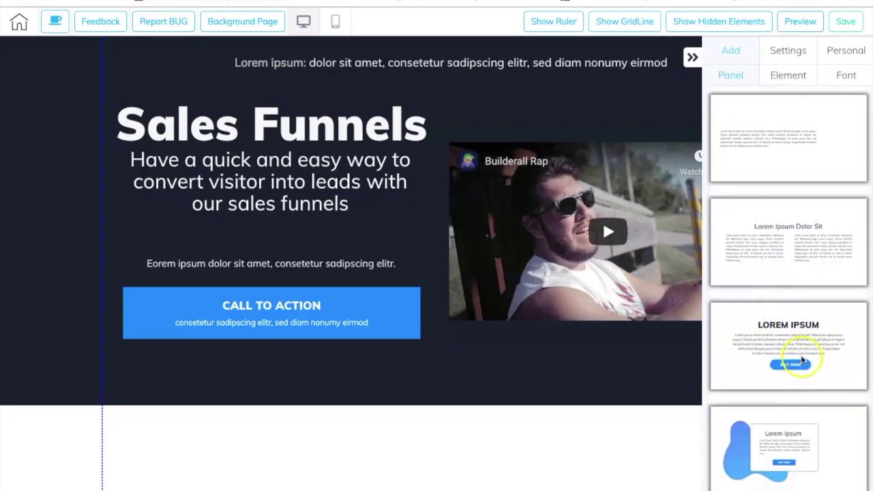
pyautogui.scroll(-2, 803, 360)
pyautogui.scroll(-1, 803, 372)
pyautogui.scroll(5, 803, 355)
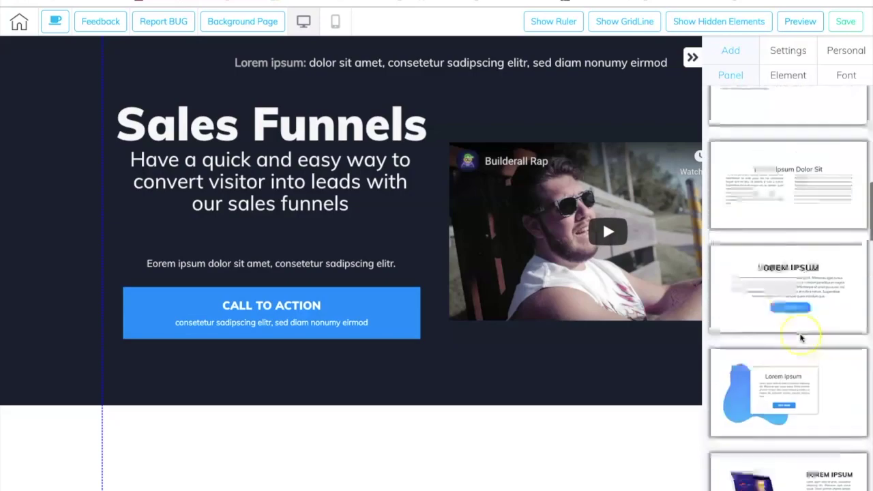
pyautogui.scroll(5, 802, 338)
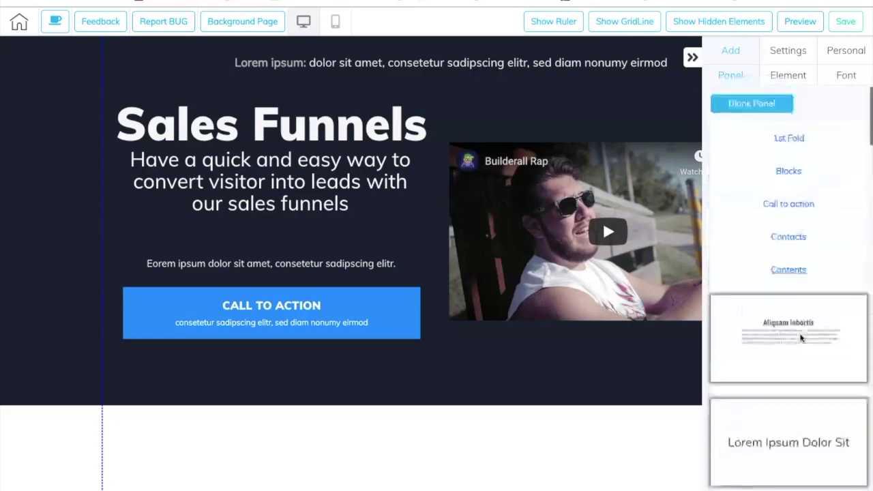
pyautogui.click(790, 270)
# Step: Review the available Features panel templates and collapse the category
pyautogui.click(793, 305)
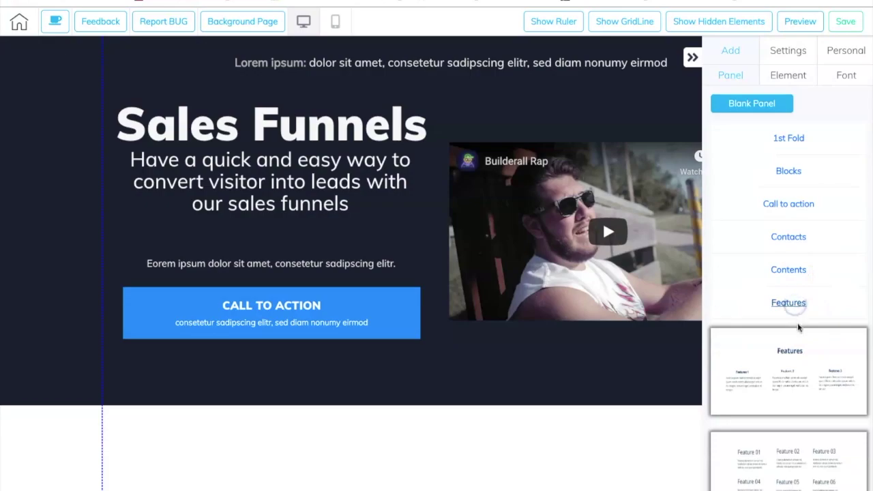
pyautogui.scroll(-10, 799, 329)
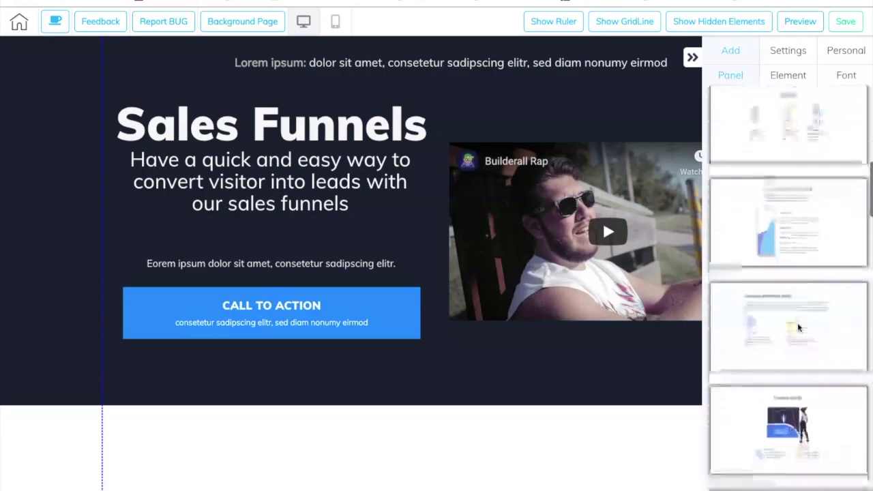
pyautogui.scroll(-5, 799, 328)
pyautogui.scroll(4, 800, 328)
pyautogui.scroll(10, 800, 328)
pyautogui.click(790, 303)
pyautogui.click(789, 303)
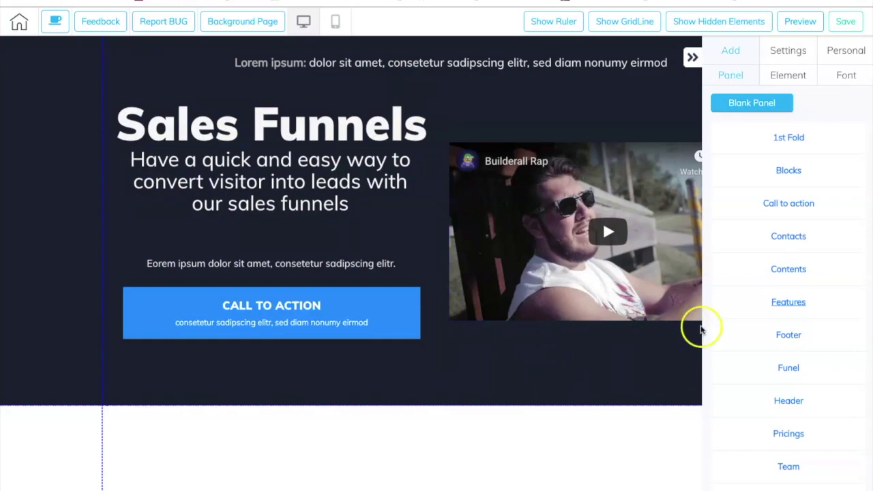
# Step: Examine the panel templates in the Footer, Funel and Header categories
pyautogui.click(788, 336)
pyautogui.click(789, 368)
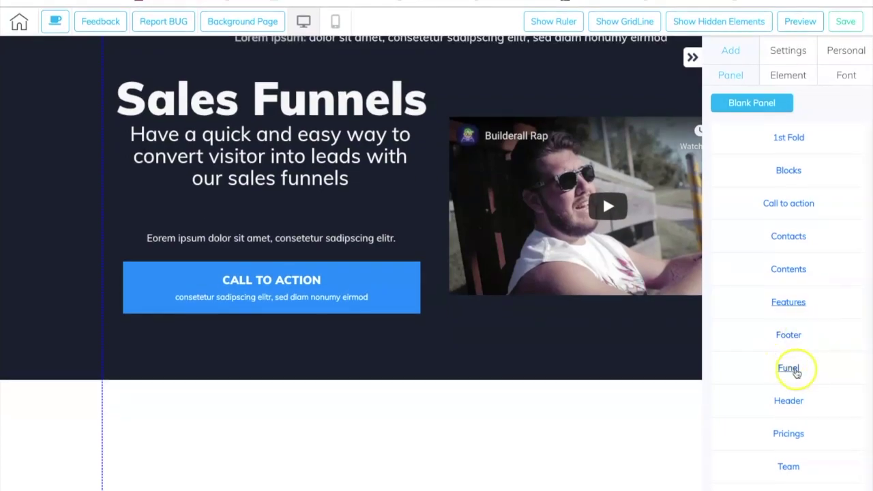
pyautogui.scroll(-5, 806, 342)
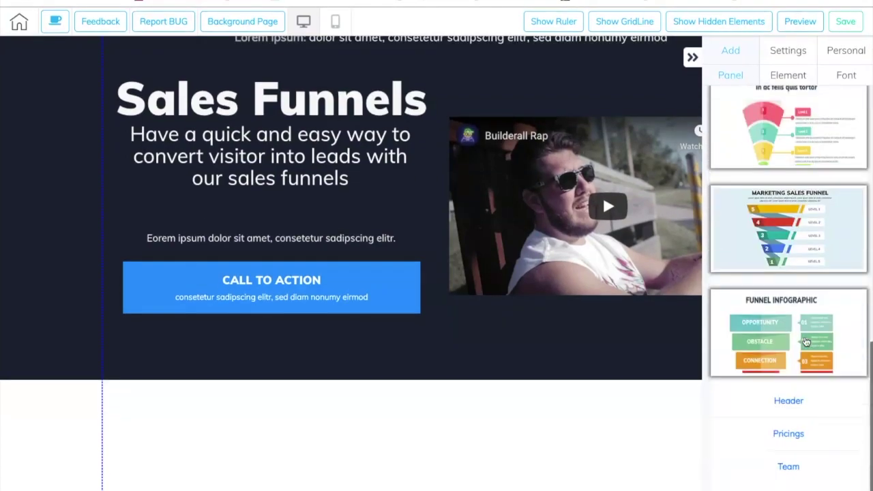
pyautogui.scroll(9, 806, 341)
pyautogui.click(790, 368)
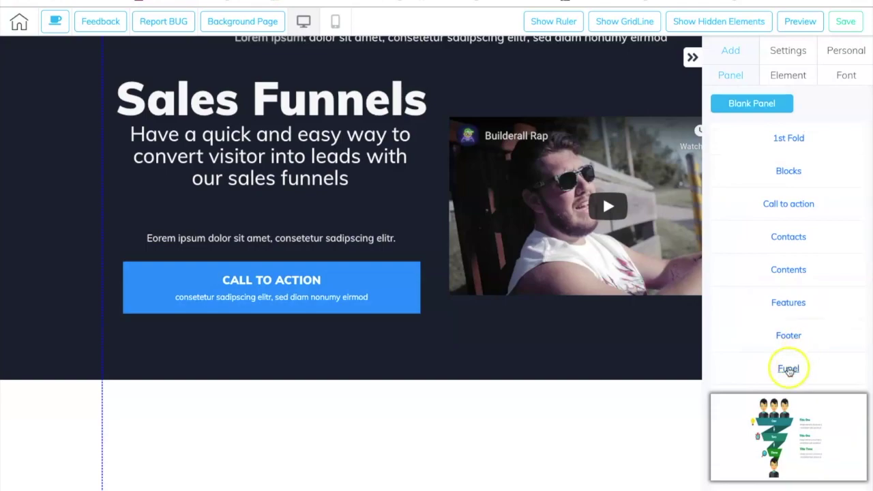
pyautogui.click(790, 402)
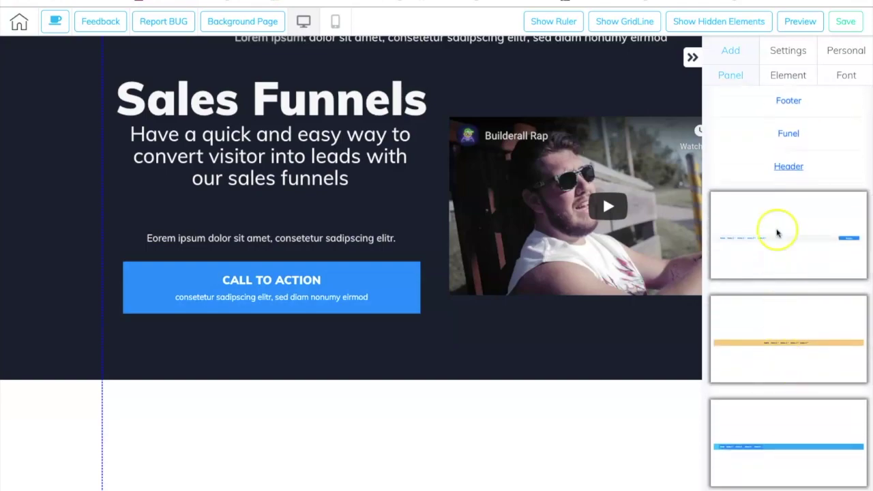
pyautogui.click(791, 167)
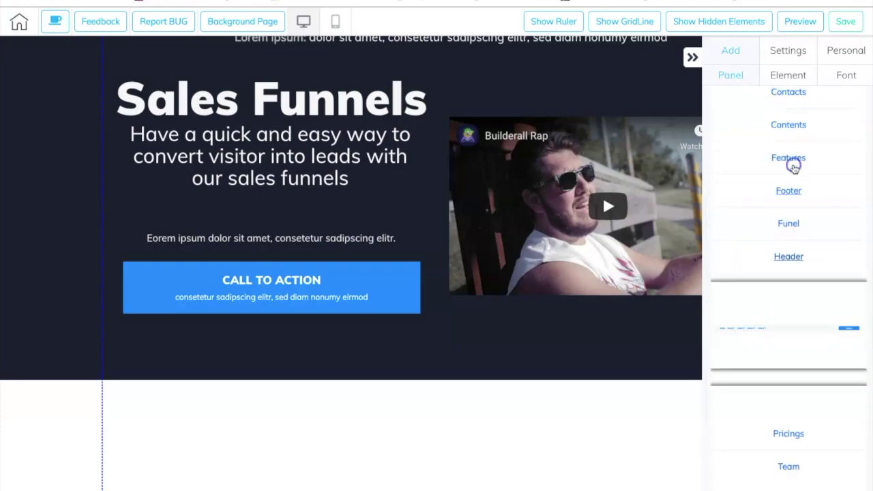
# Step: Browse the pricing table templates in the Pricings category
pyautogui.click(789, 433)
pyautogui.scroll(-10, 785, 394)
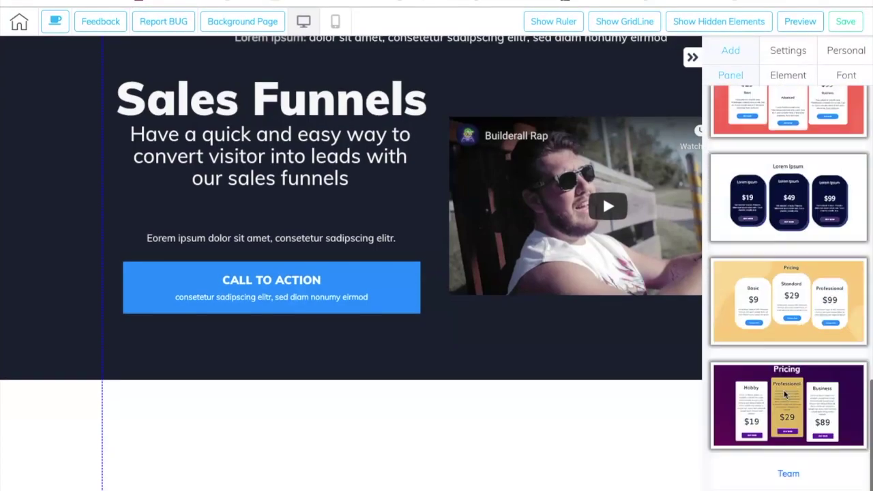
pyautogui.scroll(10, 785, 395)
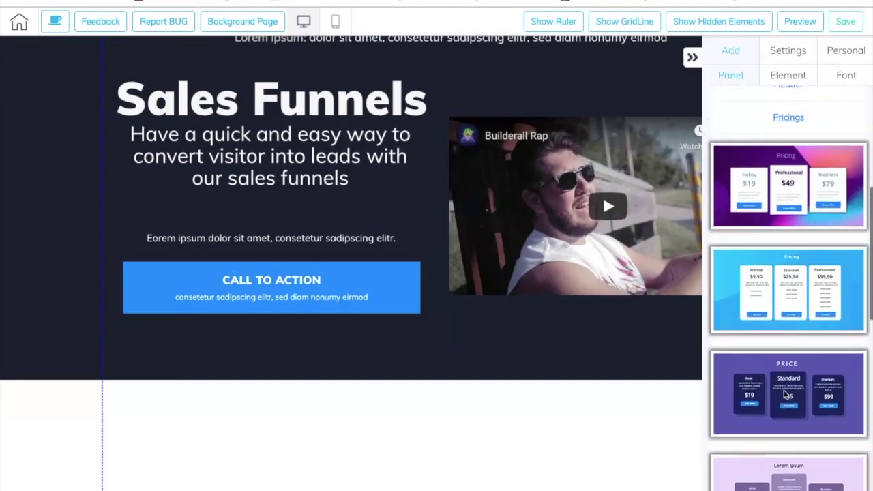
pyautogui.click(789, 432)
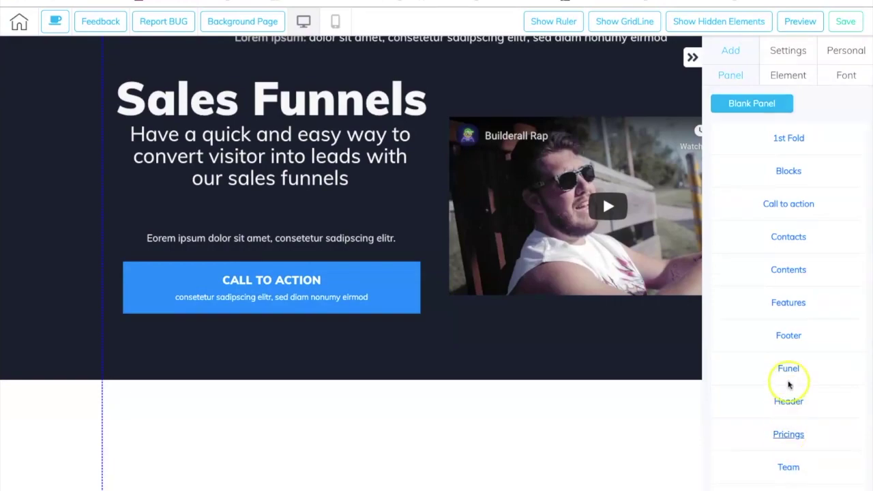
# Step: Review the Team and Testimonials panel templates and return to the collapsed category list
pyautogui.scroll(-8, 798, 417)
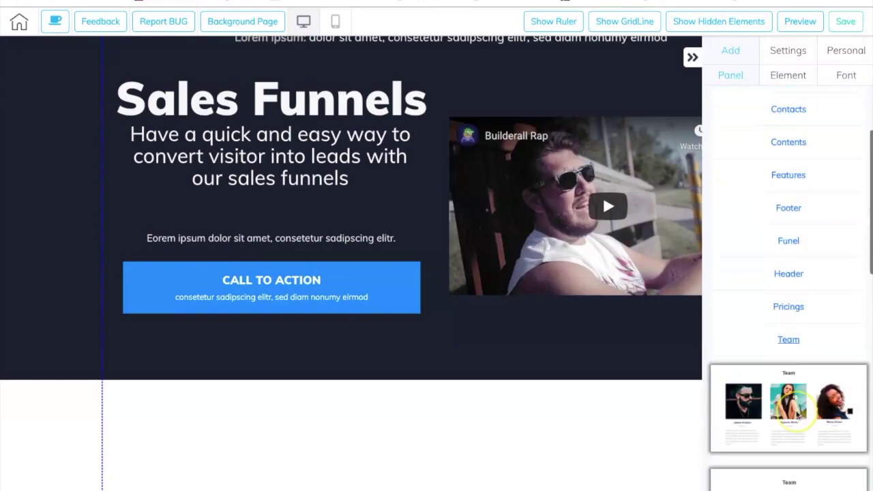
pyautogui.scroll(10, 797, 414)
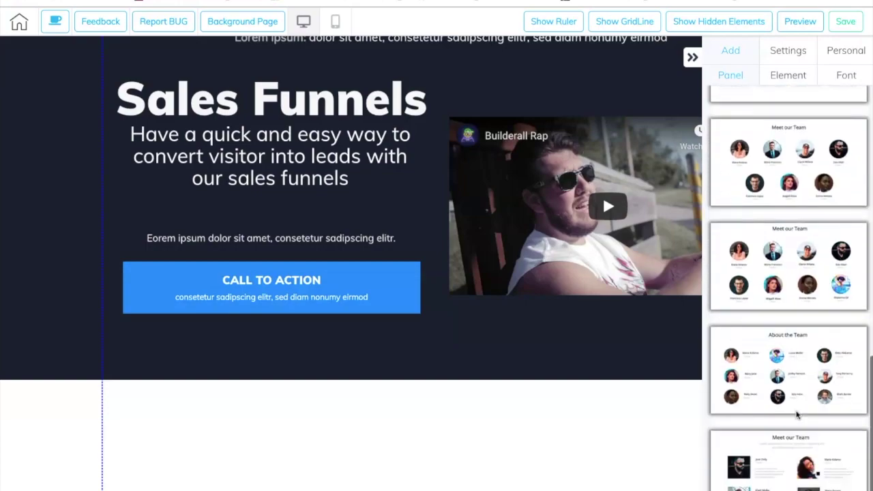
pyautogui.click(797, 408)
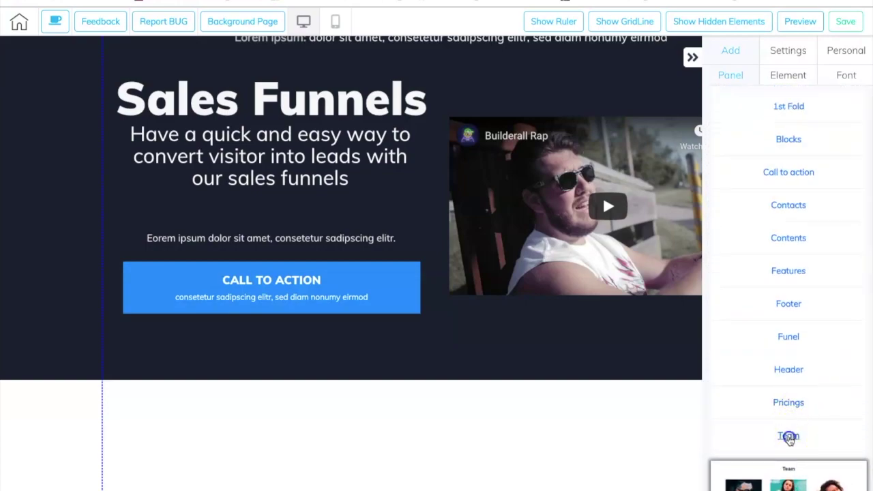
pyautogui.scroll(-10, 791, 415)
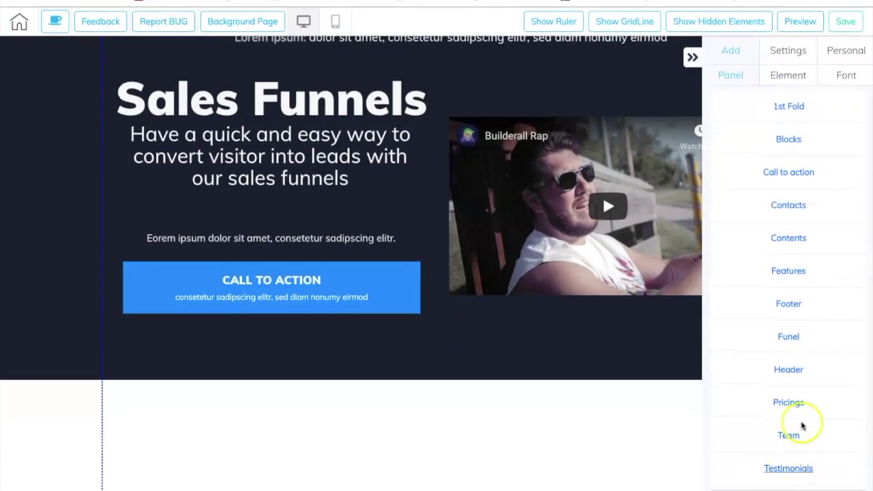
pyautogui.scroll(10, 803, 426)
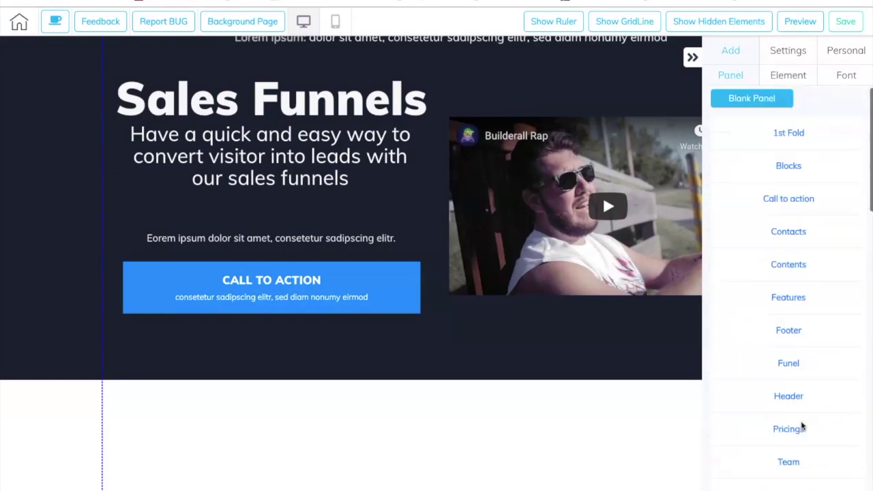
pyautogui.scroll(-2, 801, 426)
pyautogui.click(797, 426)
pyautogui.scroll(2, 799, 428)
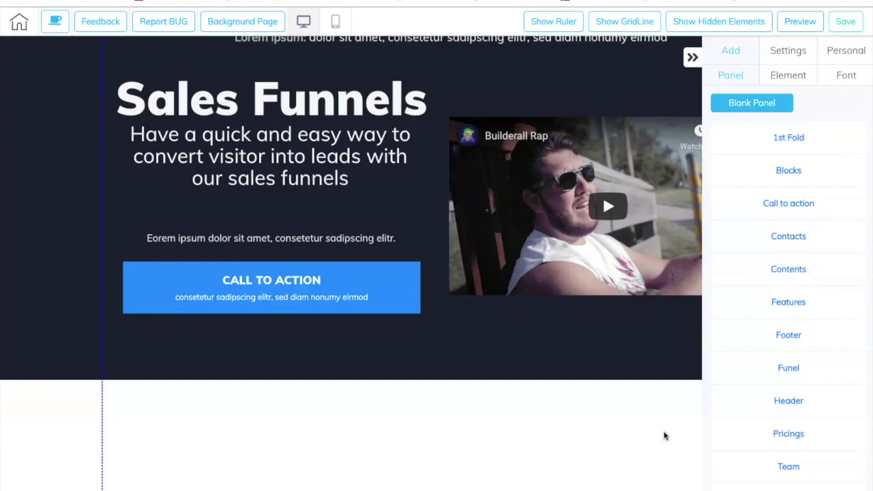
# Step: Hide the editing sidebar and select the Sales Funnels box, followed by the Lorem ipsum text line above it
pyautogui.scroll(1, 562, 218)
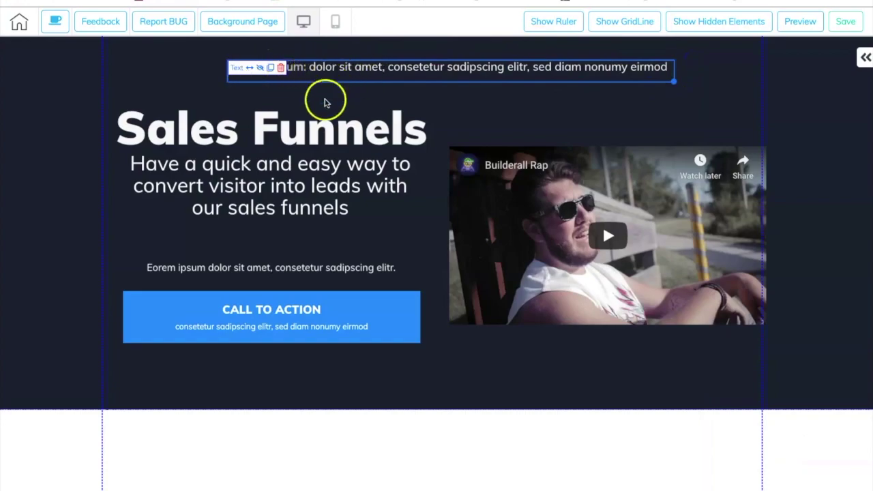
pyautogui.click(309, 124)
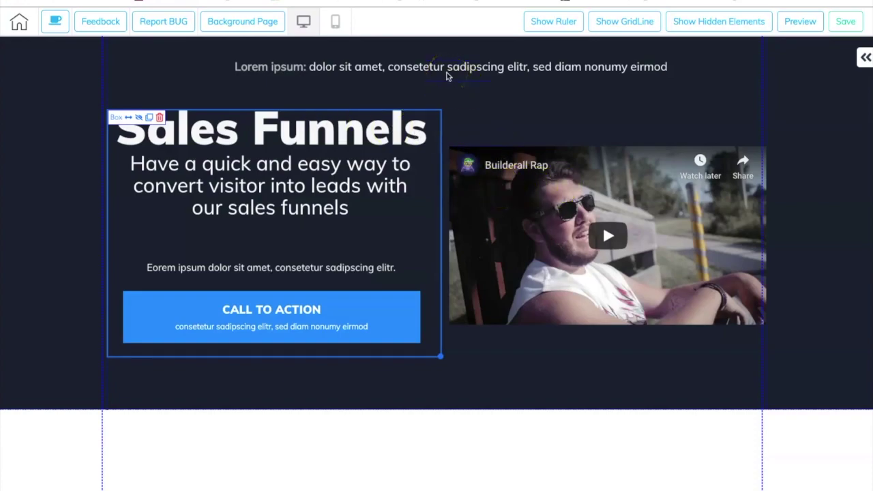
pyautogui.click(423, 73)
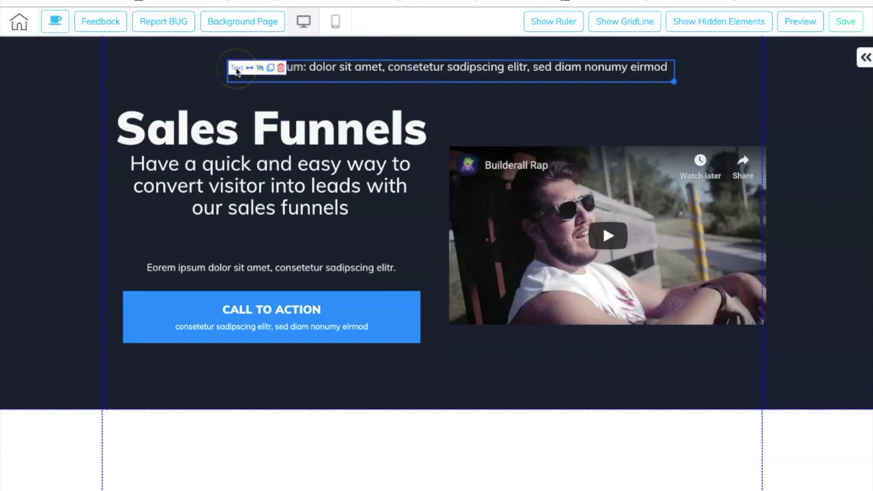
# Step: Hide the Lorem ipsum text line above the heading, restore it from the hidden elements list and close the list
pyautogui.click(245, 70)
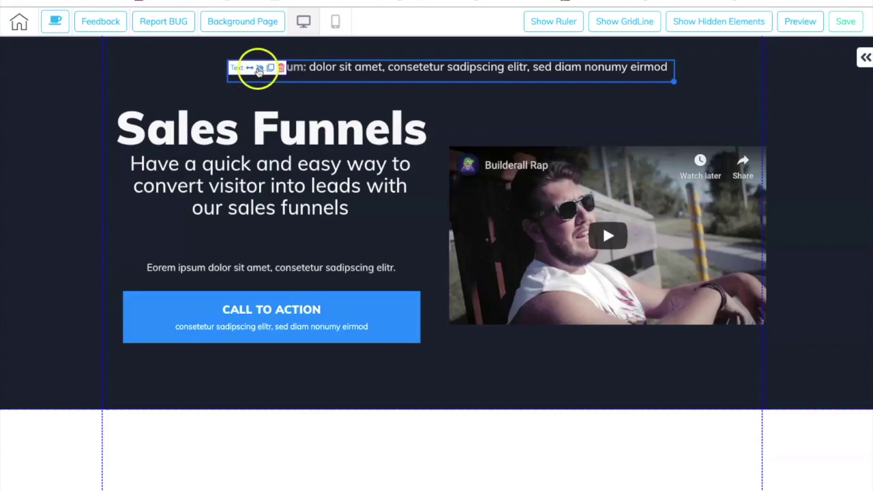
pyautogui.click(259, 70)
pyautogui.click(698, 24)
pyautogui.click(858, 94)
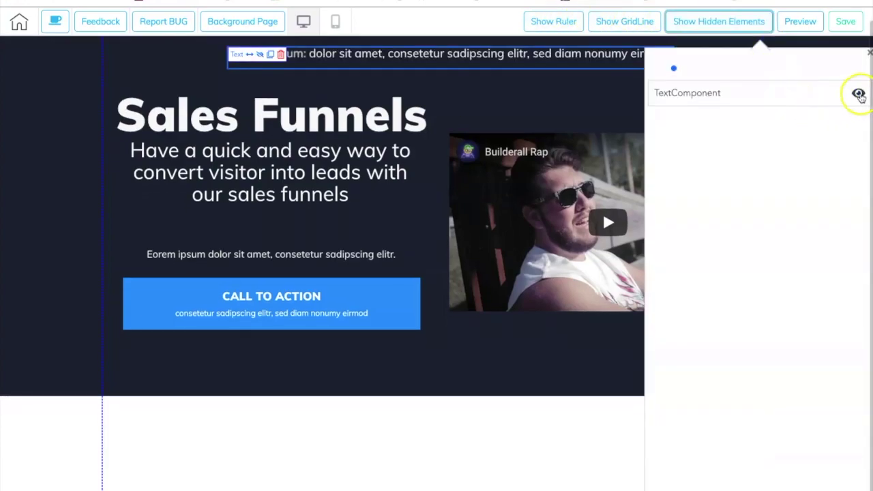
pyautogui.click(414, 92)
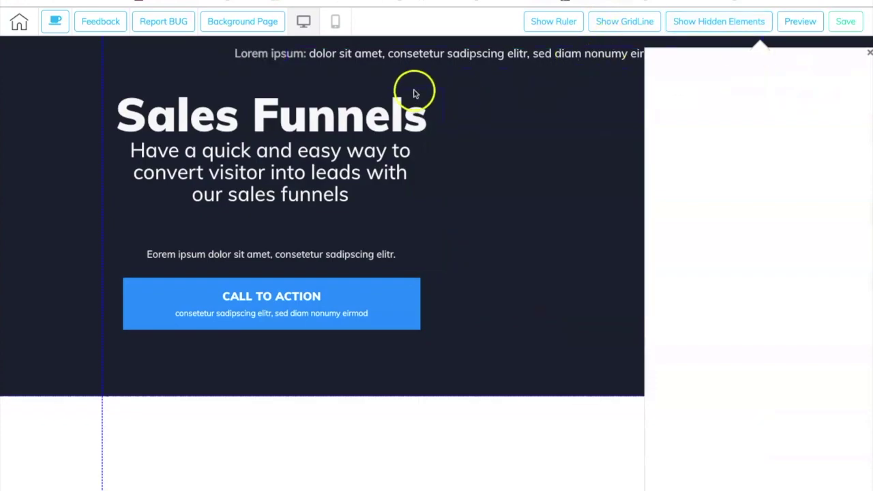
pyautogui.click(346, 58)
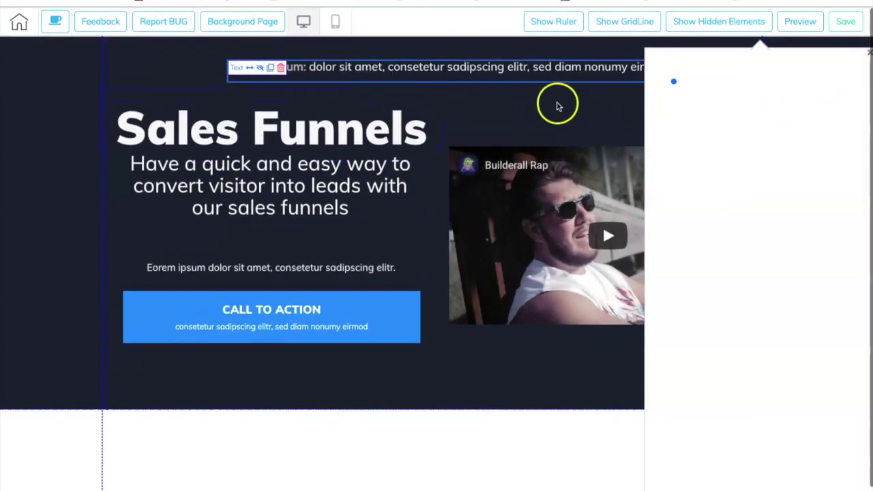
pyautogui.click(550, 113)
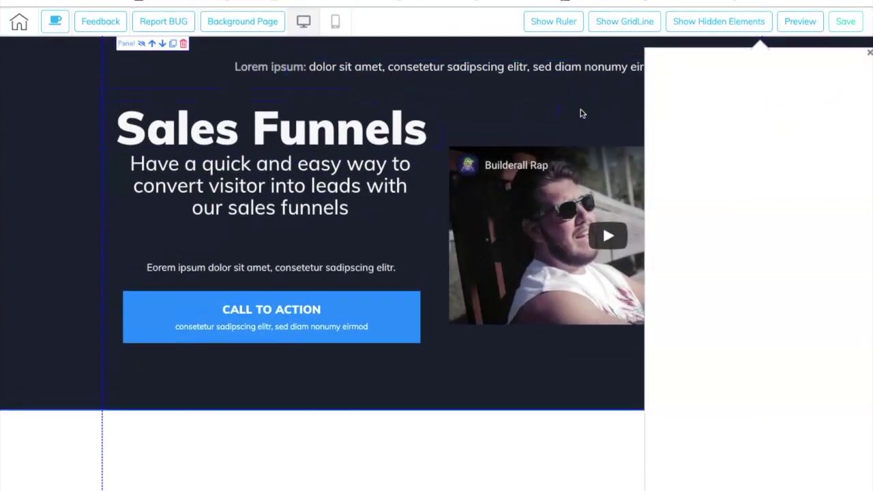
pyautogui.click(868, 53)
# Step: Duplicate the Lorem ipsum text line above the heading and delete the copy
pyautogui.click(267, 68)
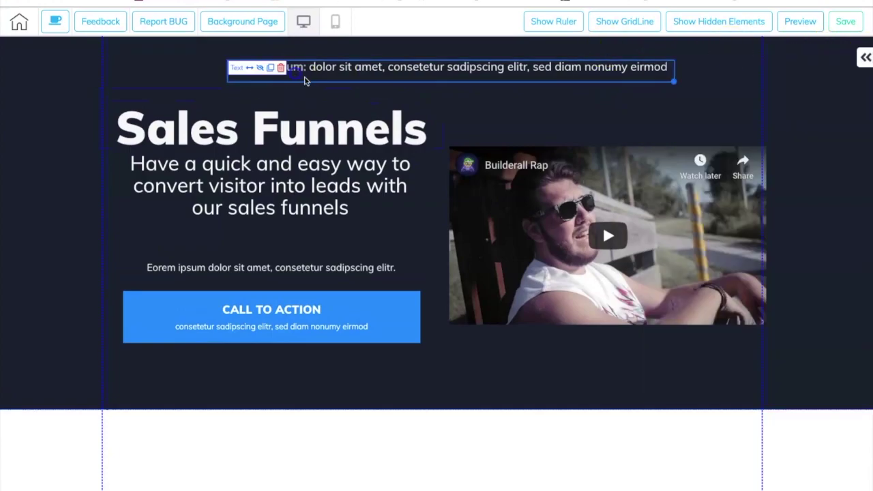
pyautogui.click(271, 69)
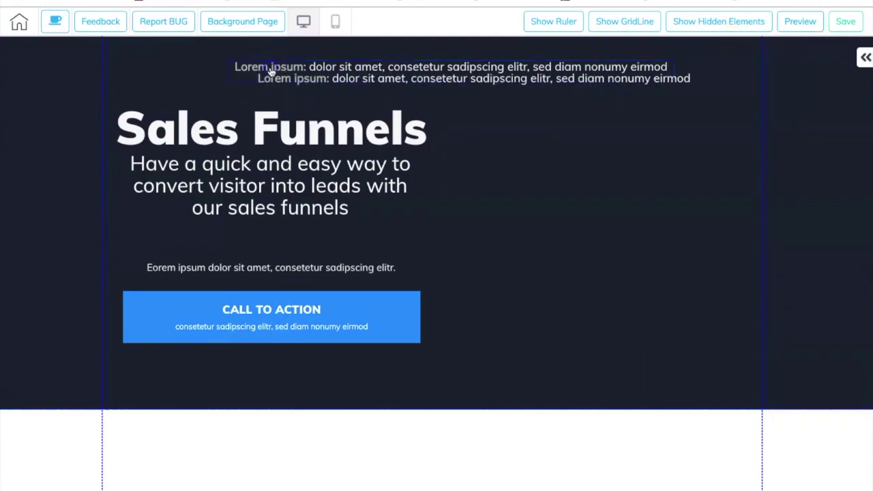
pyautogui.click(304, 80)
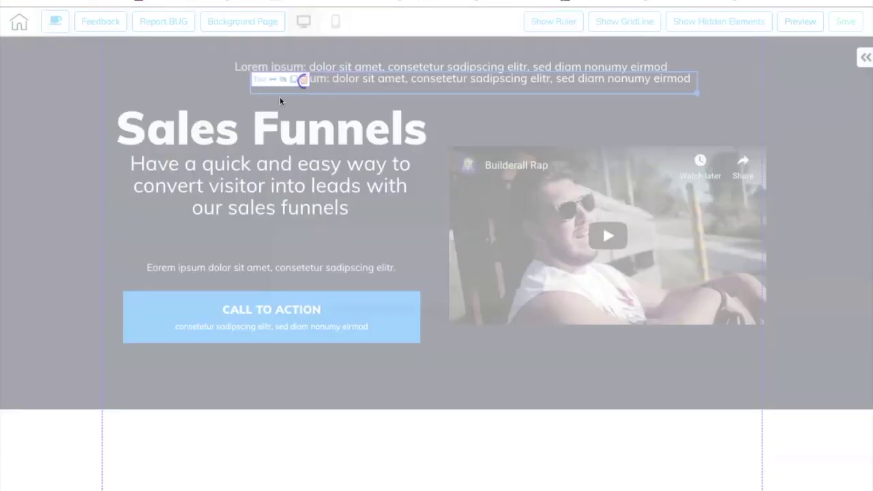
pyautogui.press('Return')
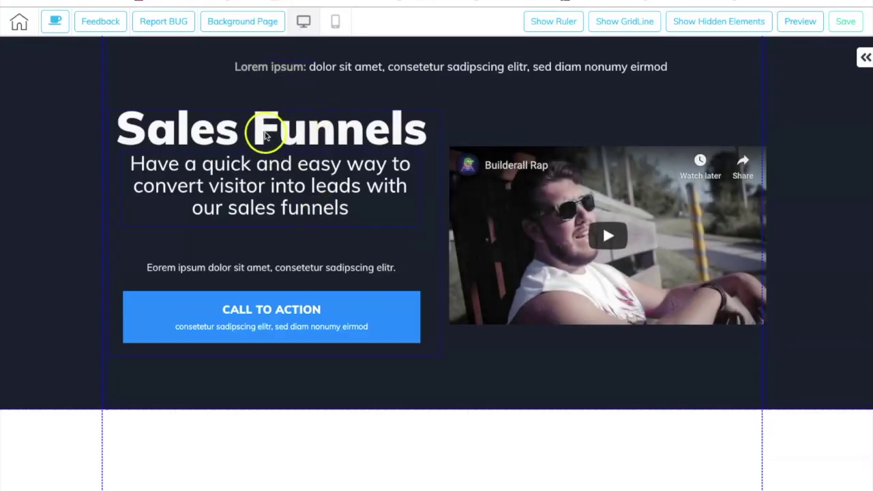
# Step: Move the box holding the subheading and call-to-action button down, clear of the Sales Funnels heading, and select the heading and the video in turn
pyautogui.click(265, 135)
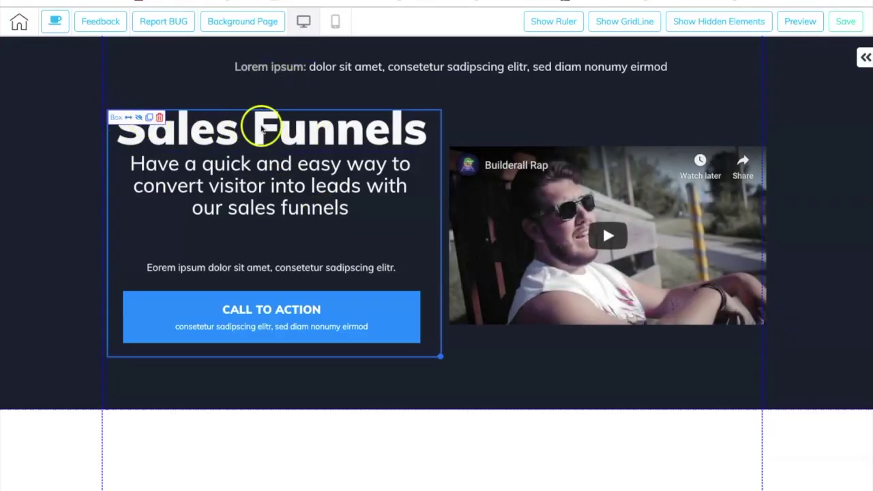
pyautogui.moveTo(266, 117); pyautogui.dragTo(268, 159)
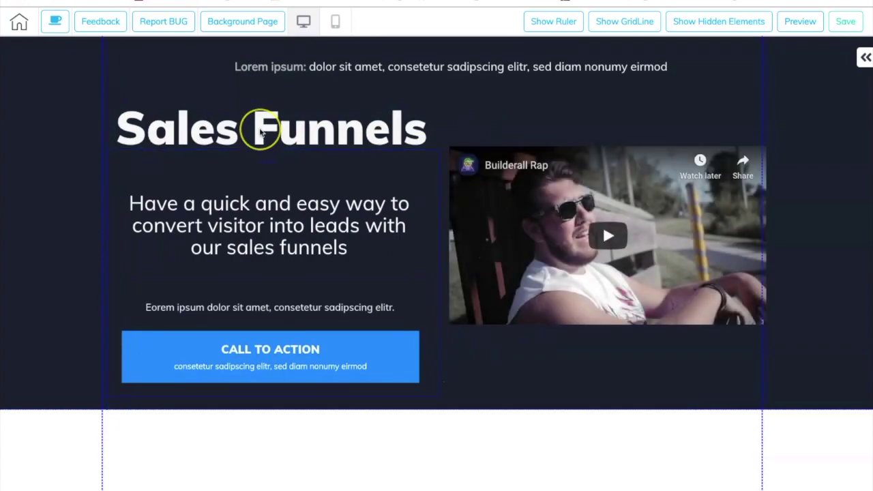
pyautogui.click(260, 131)
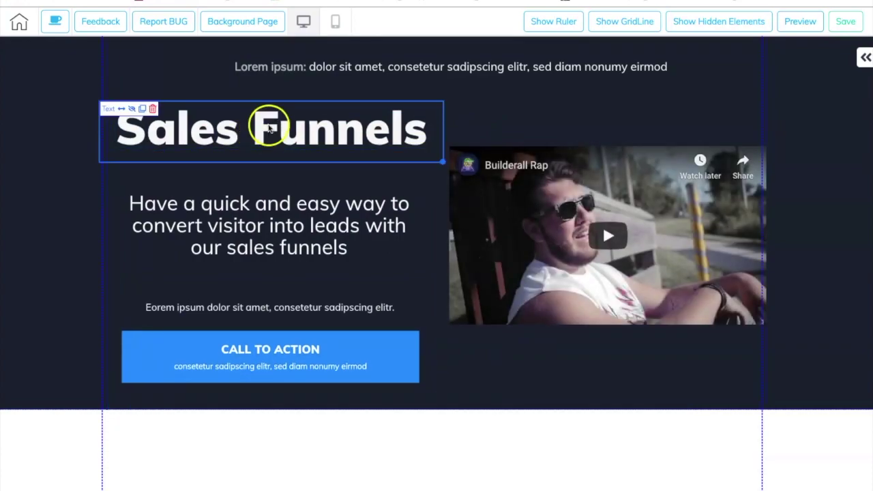
pyautogui.click(482, 178)
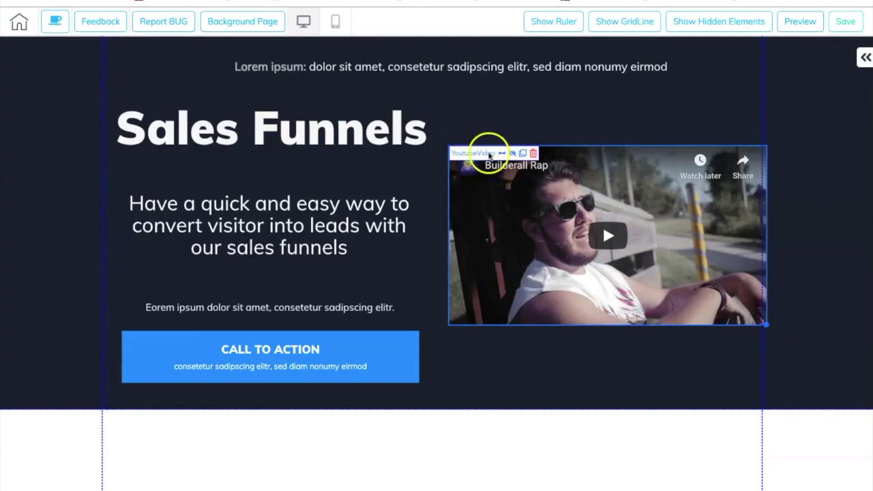
# Step: Review the link action options of the CALL TO ACTION button, including the video link, and close the dialog without saving
pyautogui.scroll(-1, 497, 152)
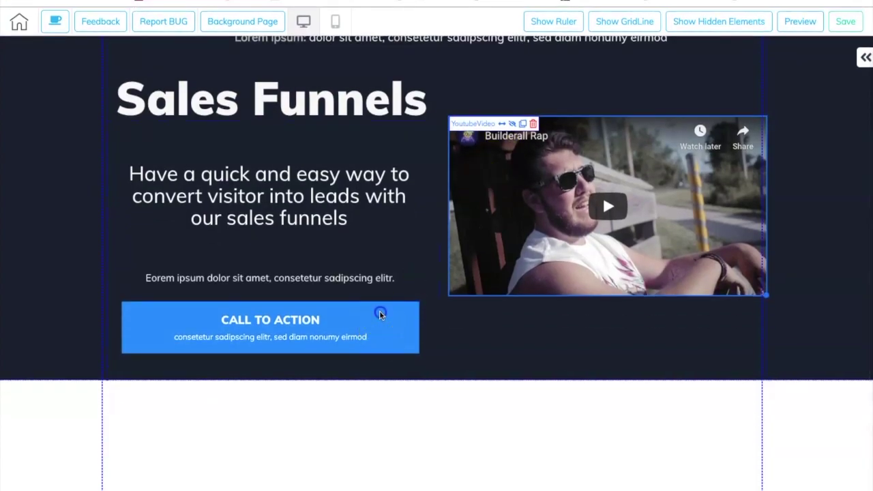
pyautogui.click(381, 315)
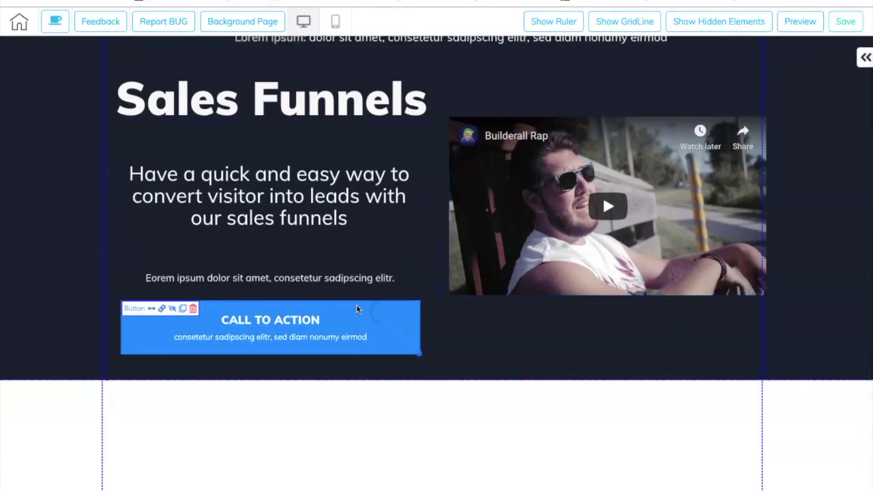
pyautogui.click(162, 312)
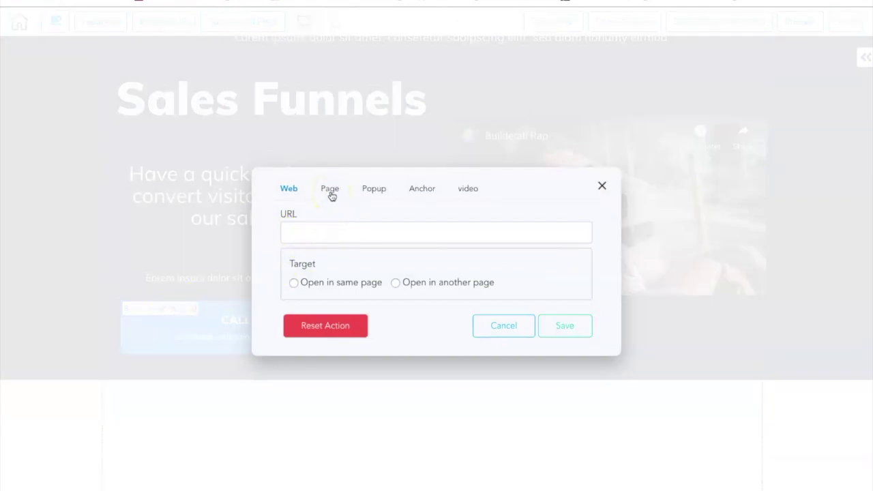
pyautogui.click(371, 195)
pyautogui.click(429, 195)
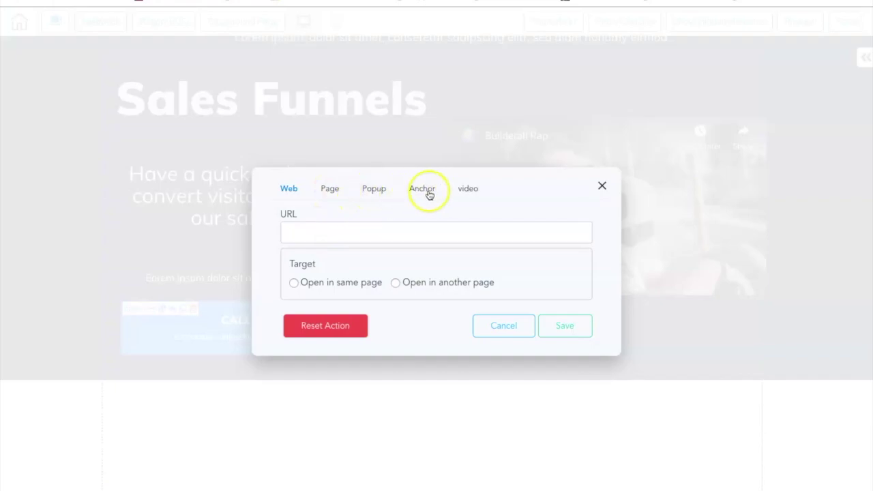
pyautogui.click(468, 191)
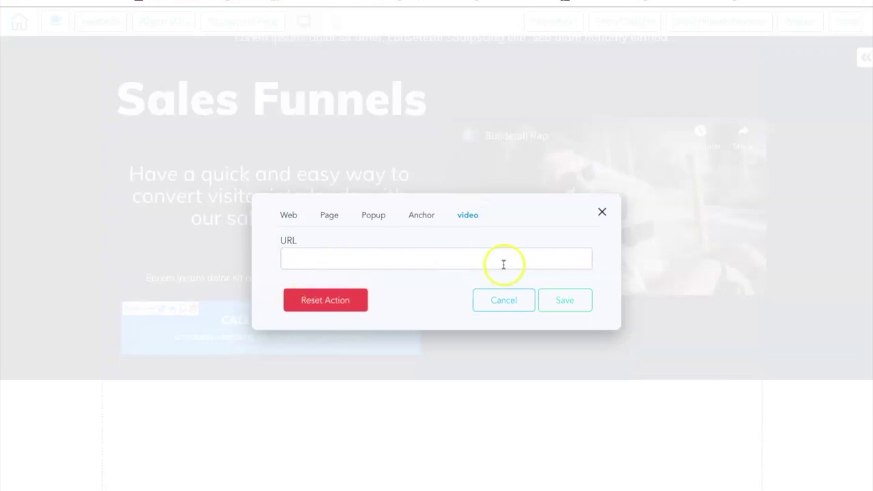
pyautogui.click(603, 213)
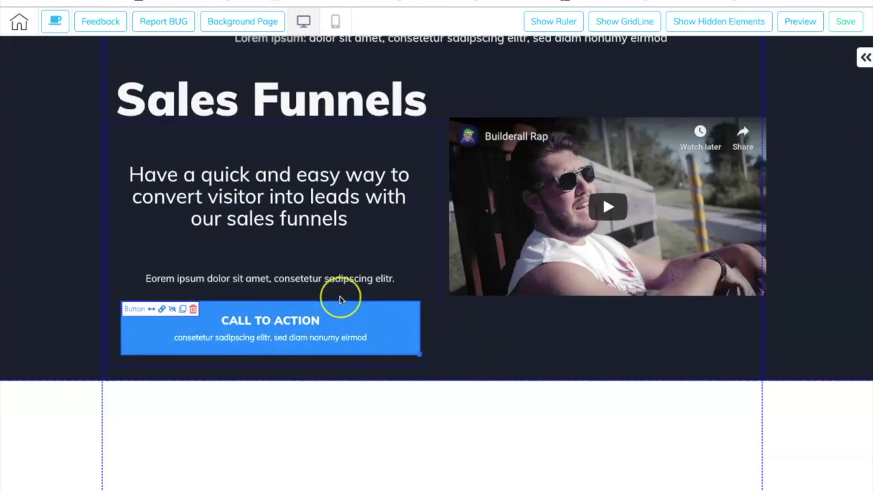
pyautogui.scroll(1, 340, 296)
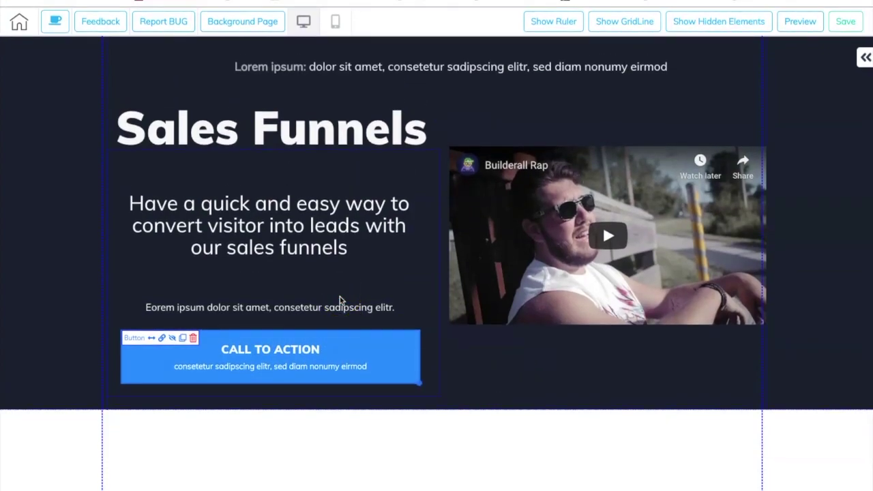
# Step: Open the CALL TO ACTION button's settings and set its background color to magenta FF03CC
pyautogui.rightClick(357, 344)
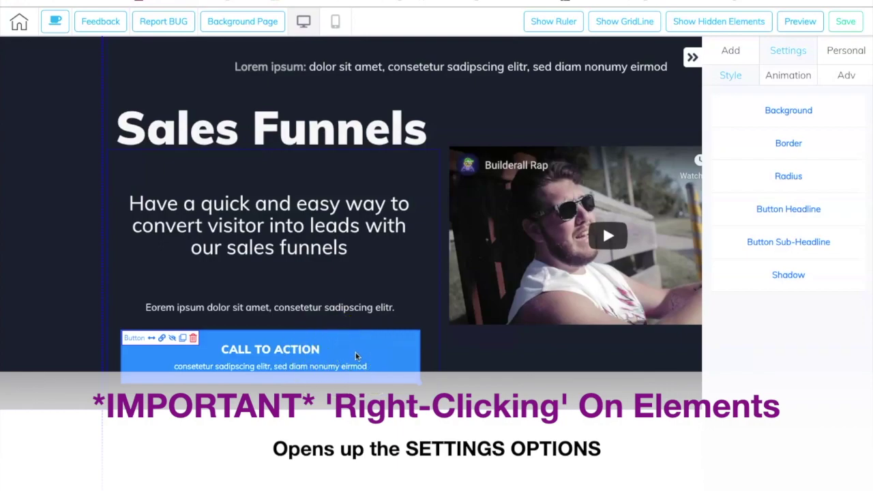
pyautogui.rightClick(388, 351)
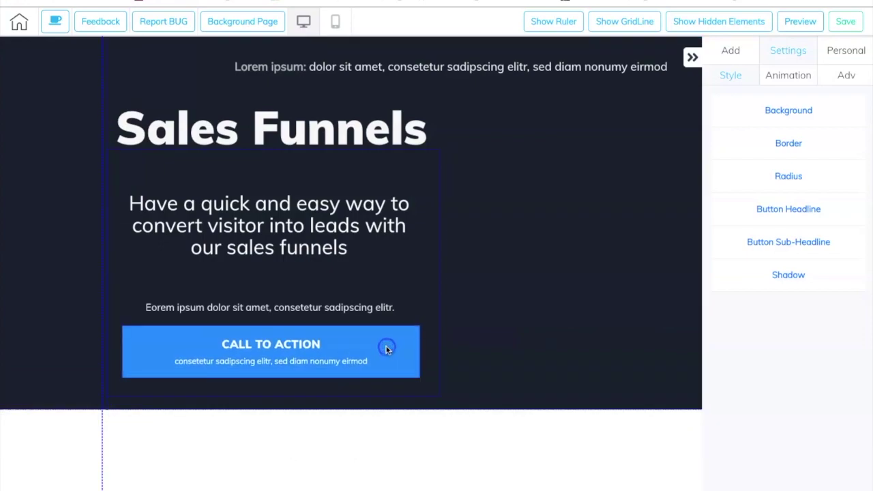
pyautogui.click(790, 110)
pyautogui.click(790, 163)
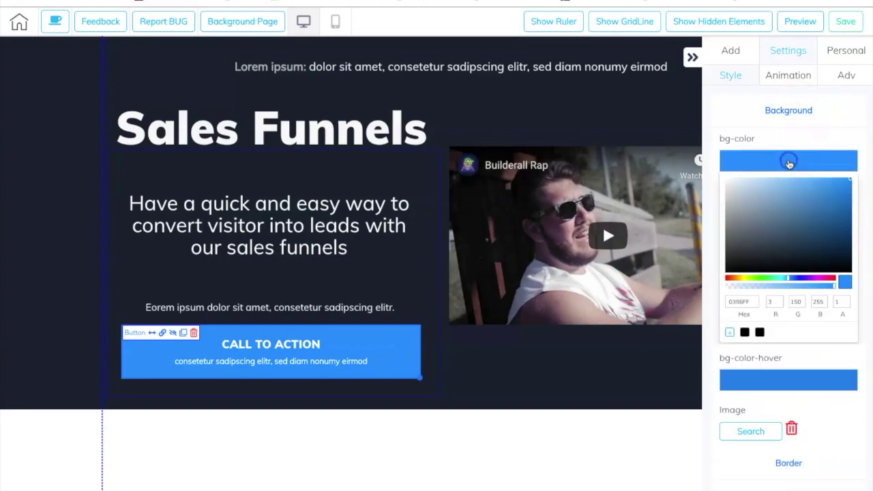
pyautogui.click(823, 278)
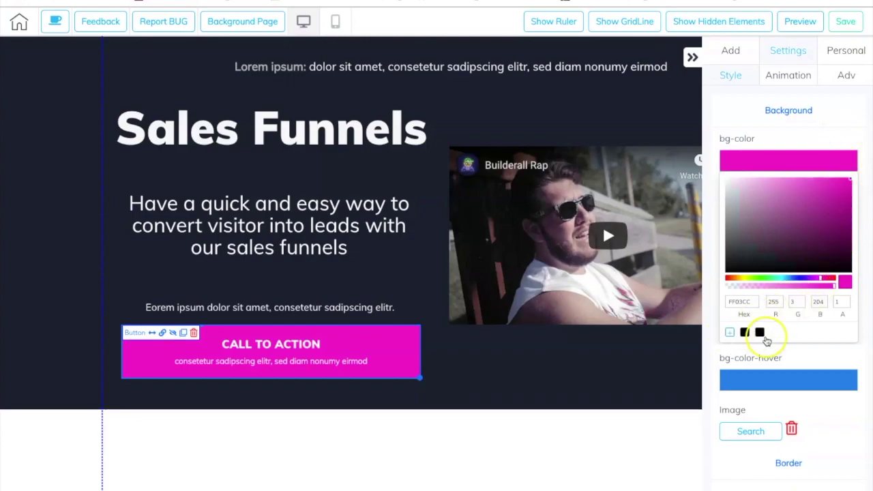
pyautogui.click(789, 162)
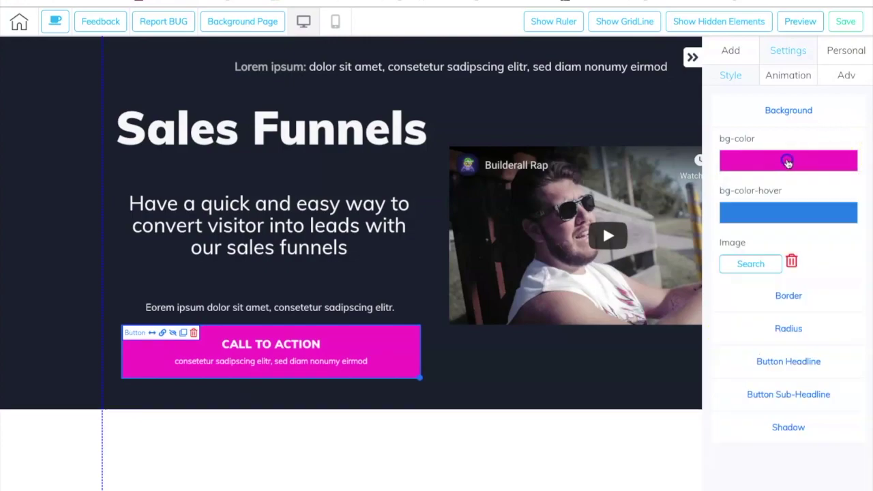
# Step: Set the CALL TO ACTION button's hover background color to the darker magenta EC00D3
pyautogui.click(792, 215)
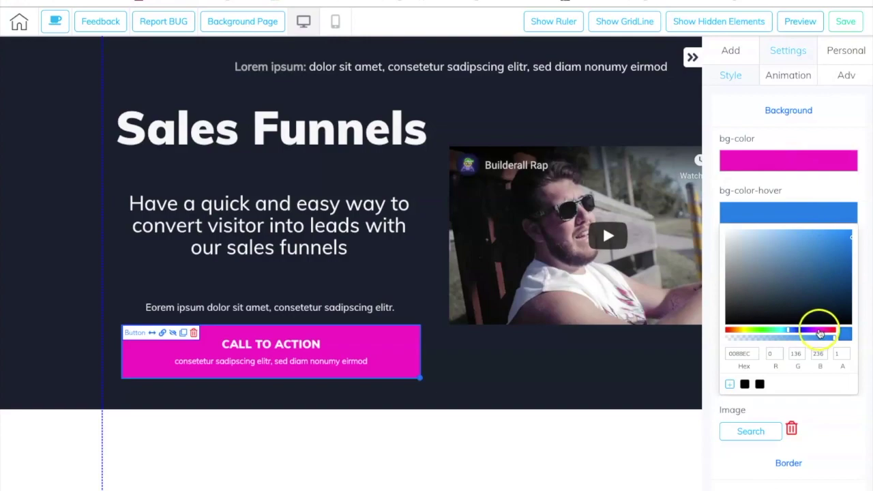
pyautogui.click(820, 333)
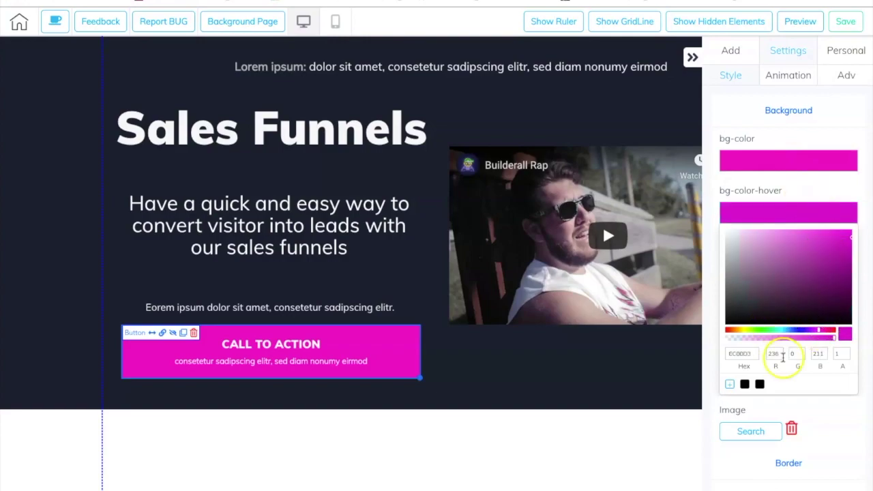
pyautogui.click(767, 213)
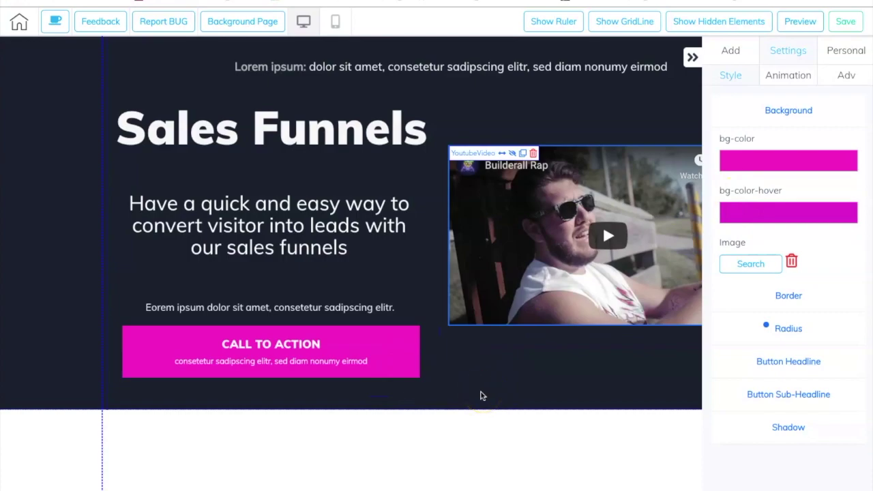
# Step: Save the page and publish the website
pyautogui.click(846, 22)
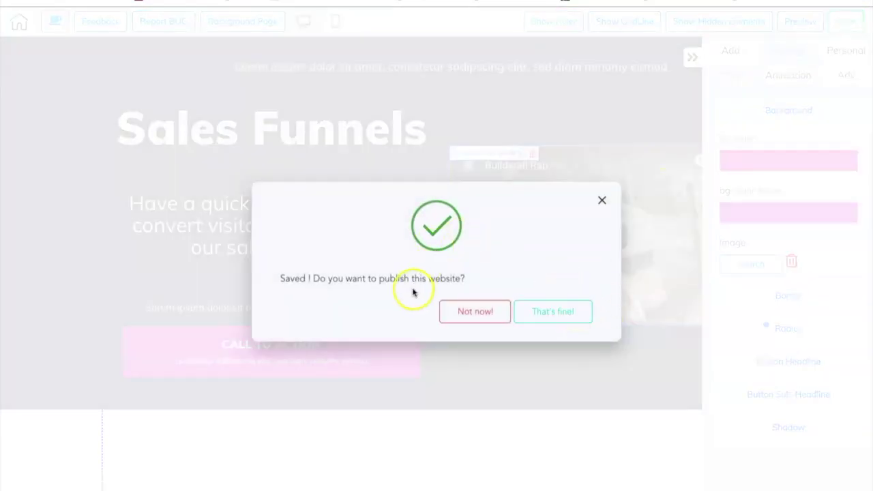
pyautogui.click(554, 318)
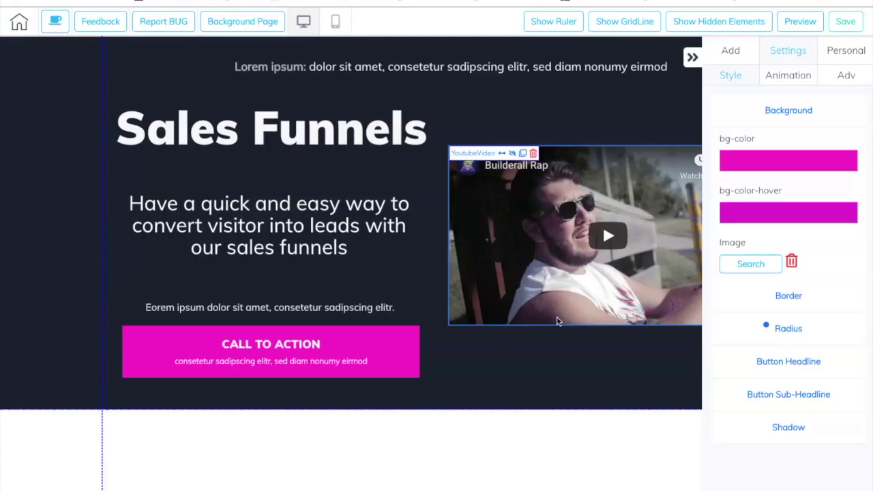
# Step: Set the button headline text to "YES! SHOW ME THE VIDEO!" and try center and right alignment on it
pyautogui.click(770, 368)
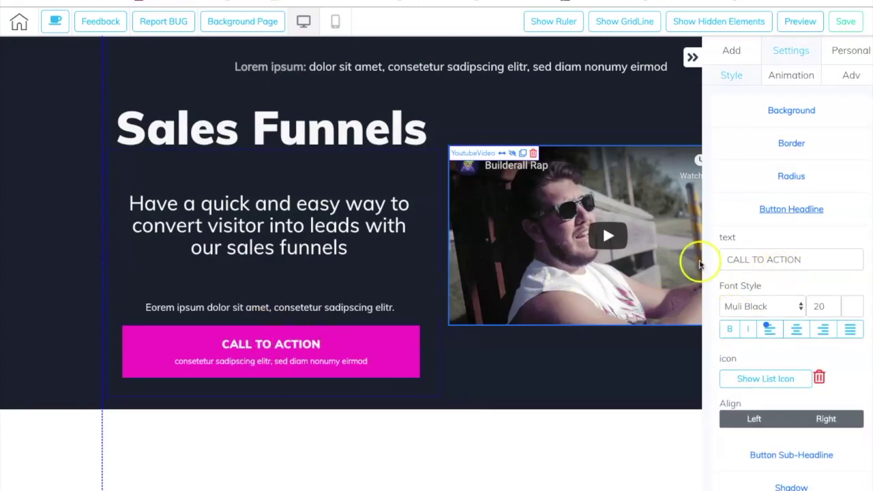
pyautogui.click(796, 260)
pyautogui.moveTo(796, 259); pyautogui.dragTo(721, 252)
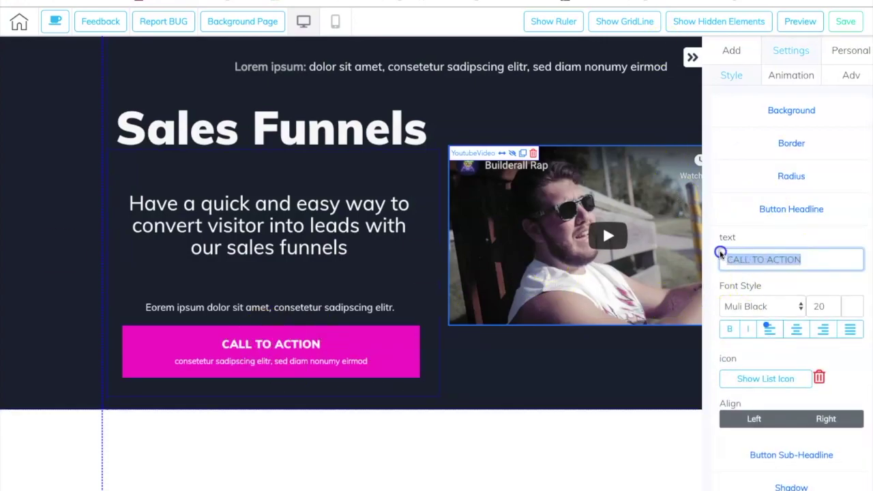
pyautogui.write('YES! SHOW ME THE VIDEO!')
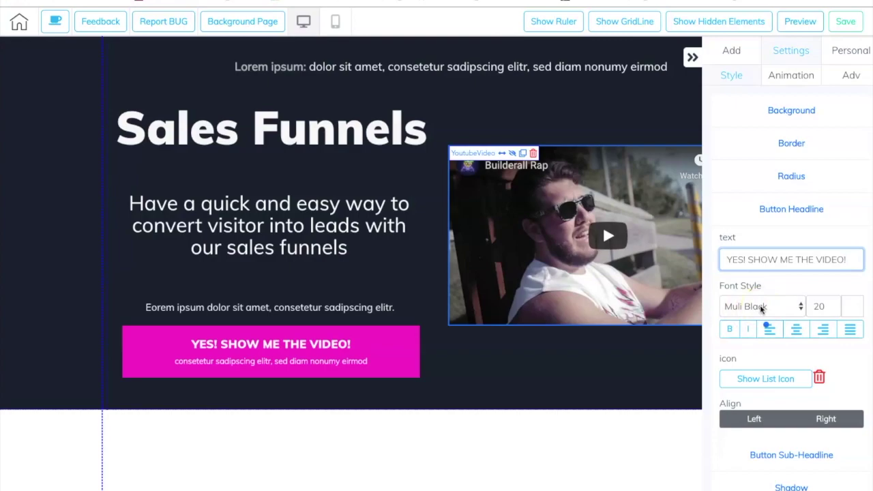
pyautogui.click(797, 331)
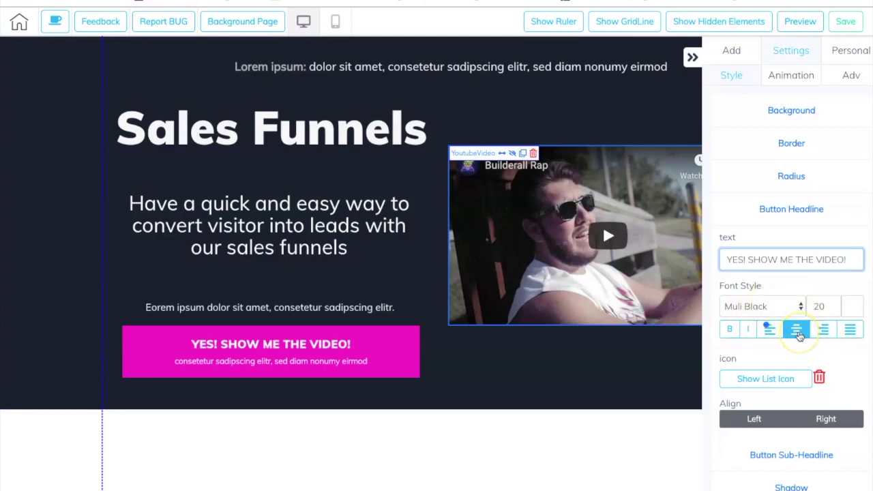
pyautogui.click(823, 330)
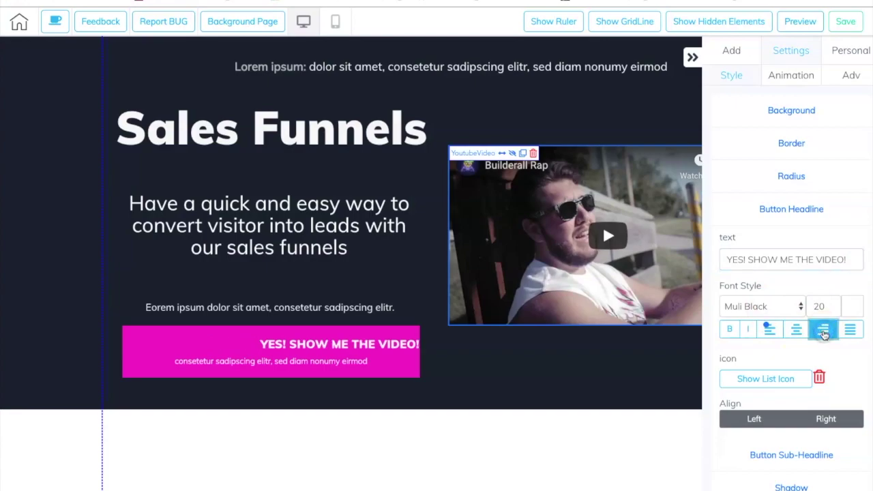
# Step: Center the button headline and add the solid circled play-arrow icon, found by searching the icon list for "arrow"
pyautogui.click(796, 331)
pyautogui.click(730, 332)
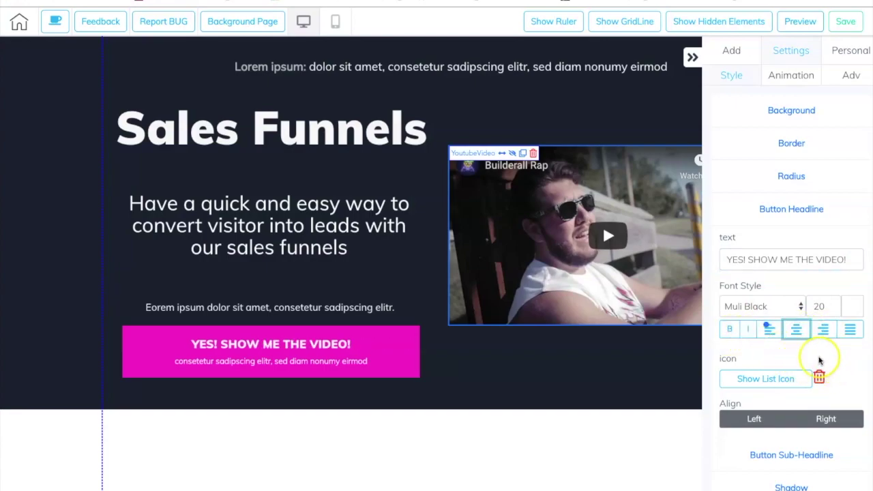
pyautogui.click(769, 382)
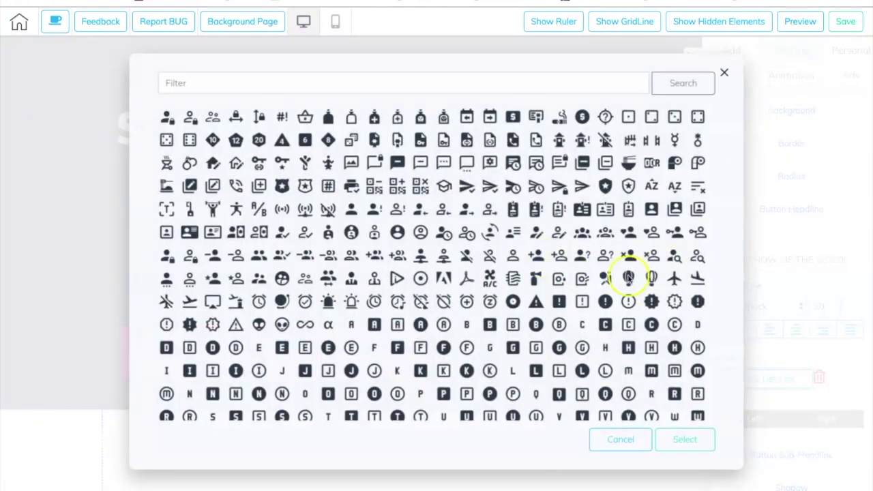
pyautogui.click(553, 85)
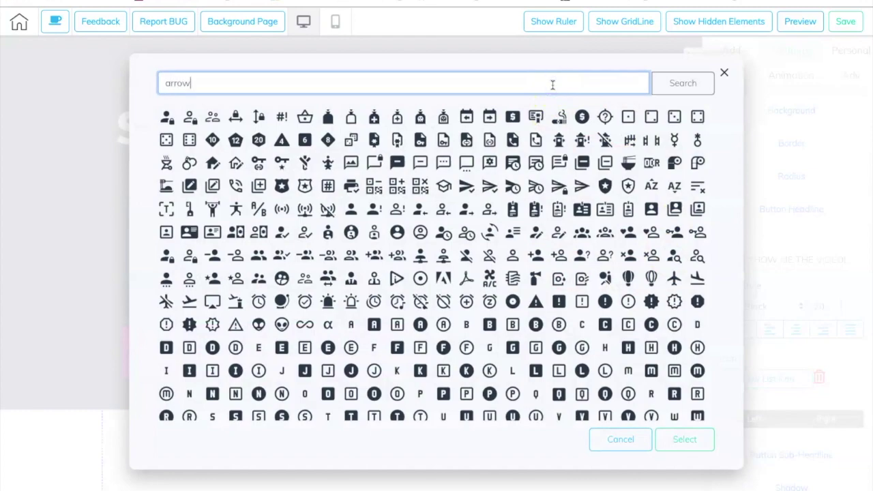
pyautogui.write('arrow')
pyautogui.click(679, 84)
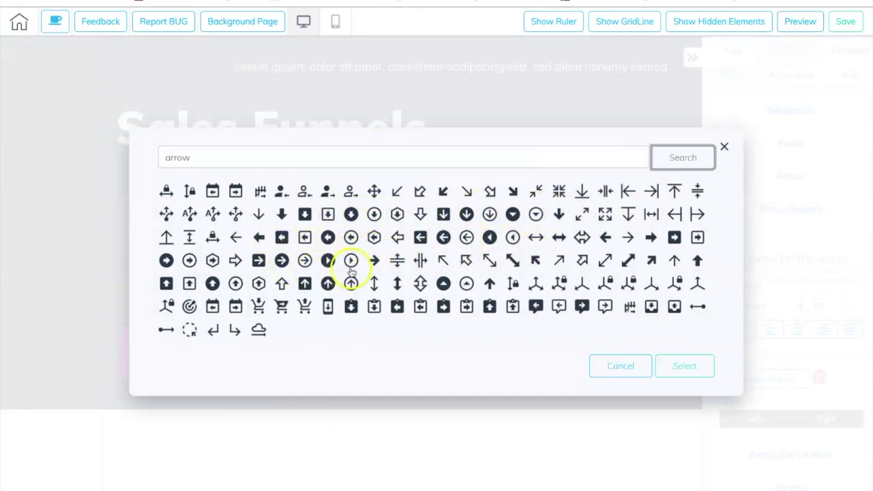
pyautogui.click(328, 261)
pyautogui.click(683, 368)
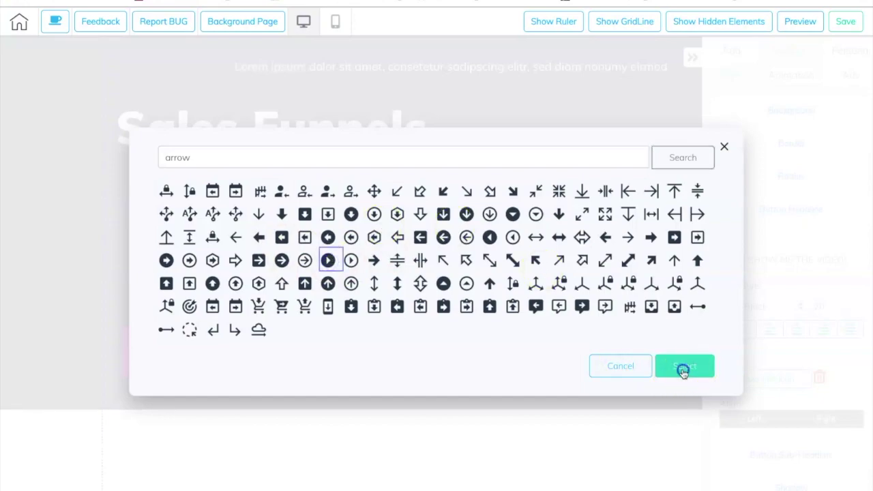
# Step: Add a space between the button headline and its icon, and open the button's sub-headline text settings
pyautogui.click(350, 351)
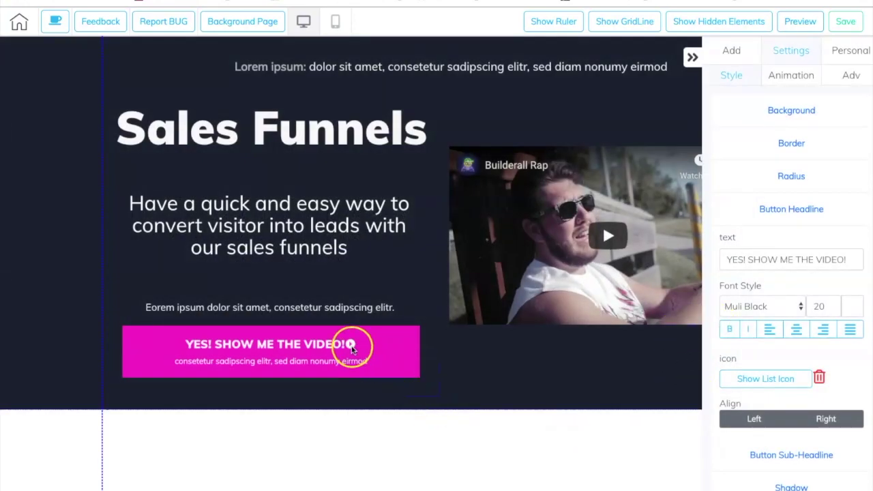
pyautogui.click(853, 241)
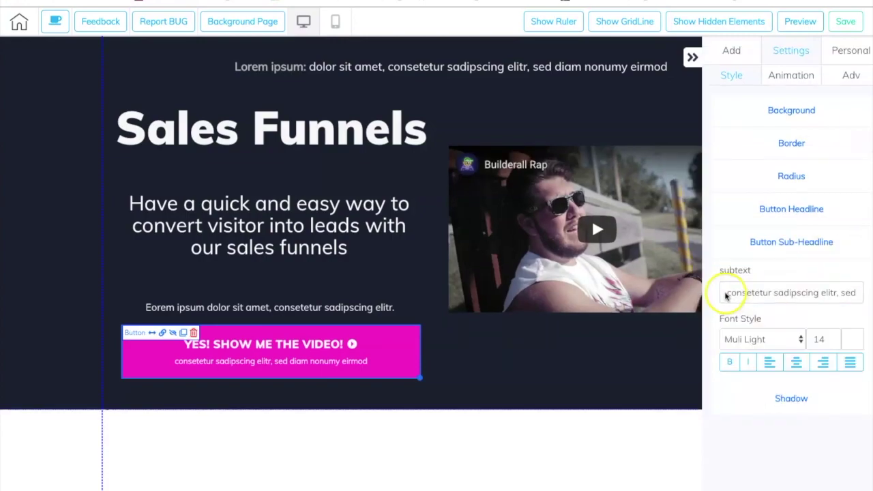
pyautogui.click(725, 293)
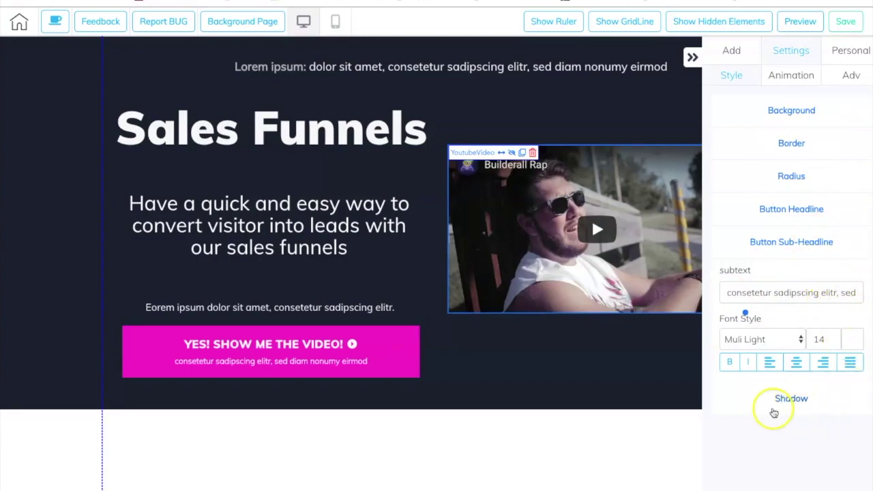
# Step: Make the YouTube video slightly smaller and go through its link, border and radius settings
pyautogui.click(576, 213)
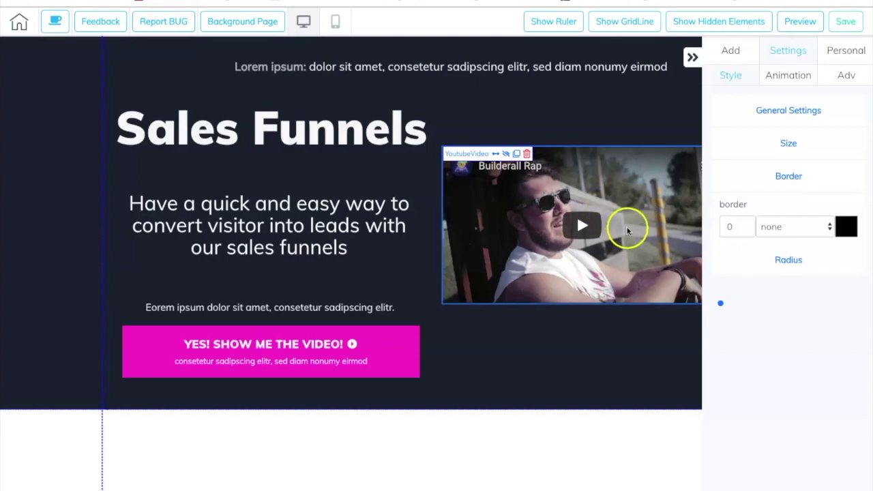
pyautogui.click(783, 112)
pyautogui.moveTo(725, 137); pyautogui.dragTo(867, 141)
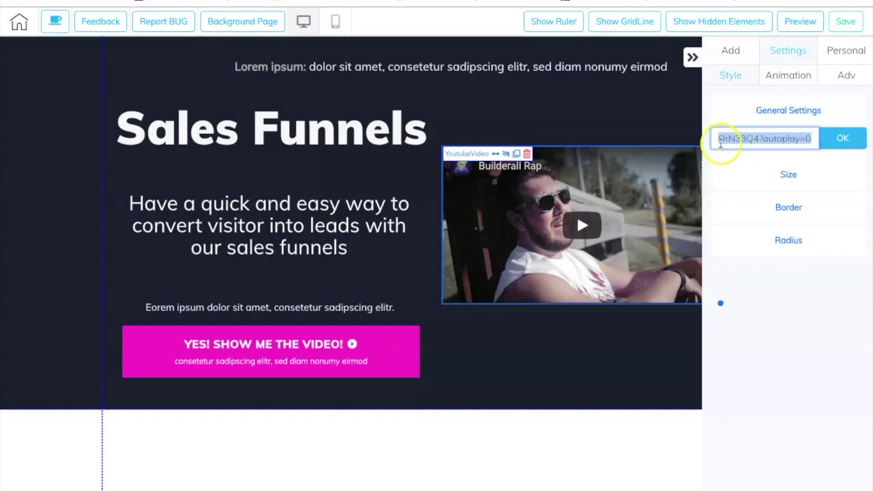
pyautogui.click(789, 175)
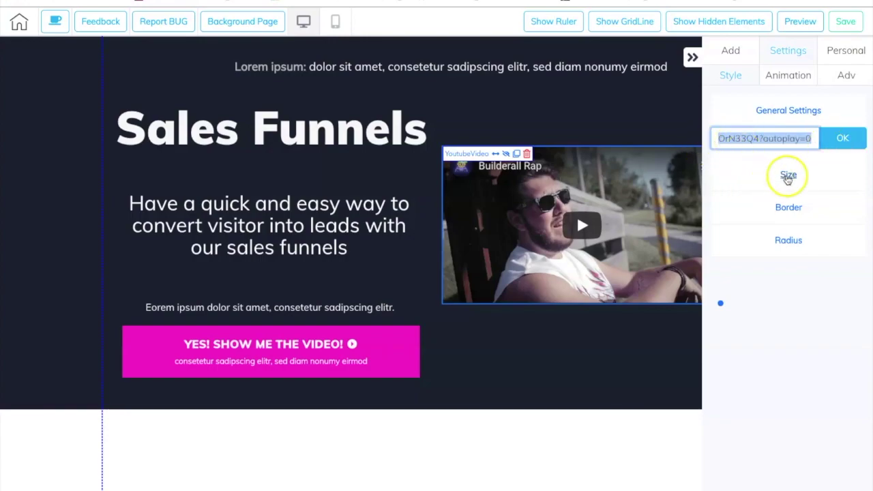
pyautogui.moveTo(769, 196); pyautogui.dragTo(763, 195)
pyautogui.click(790, 232)
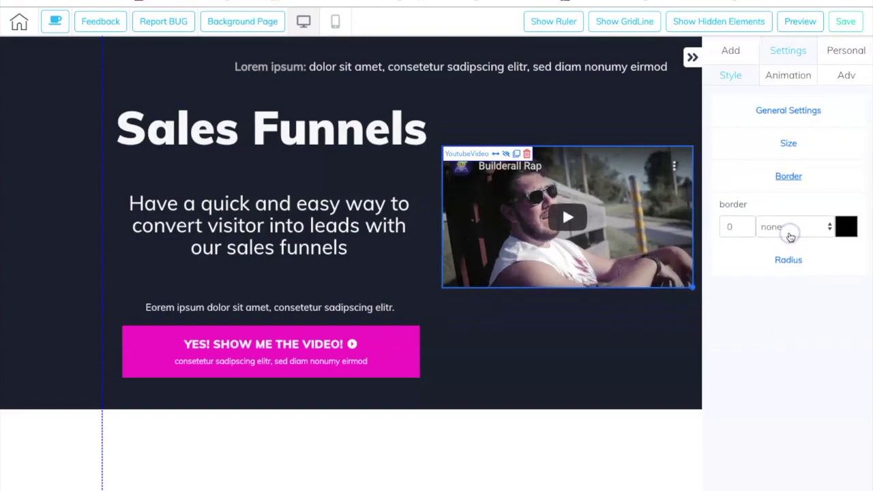
pyautogui.click(789, 260)
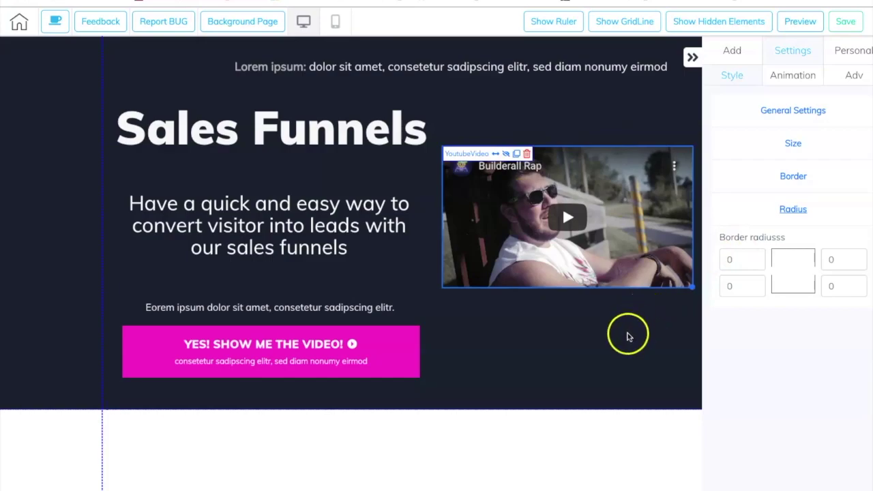
# Step: Give the YouTube video a bounce animation triggered when visible, and save the page without publishing
pyautogui.click(786, 81)
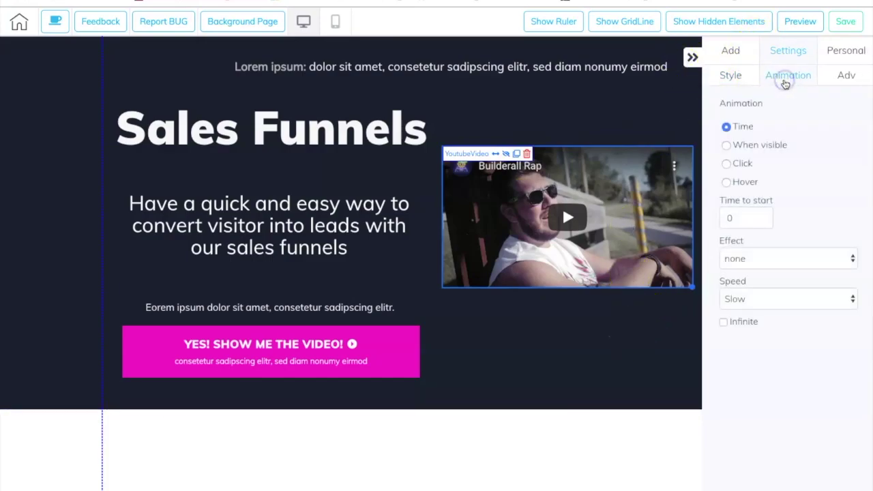
pyautogui.click(727, 146)
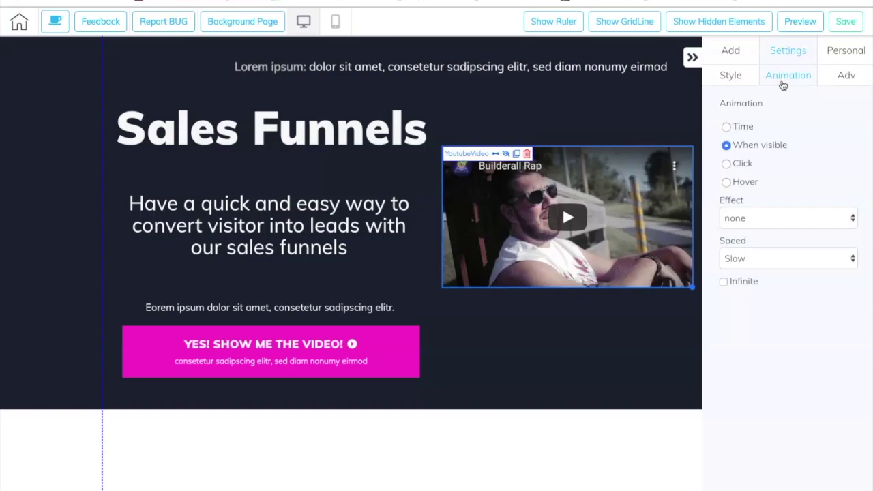
pyautogui.click(764, 218)
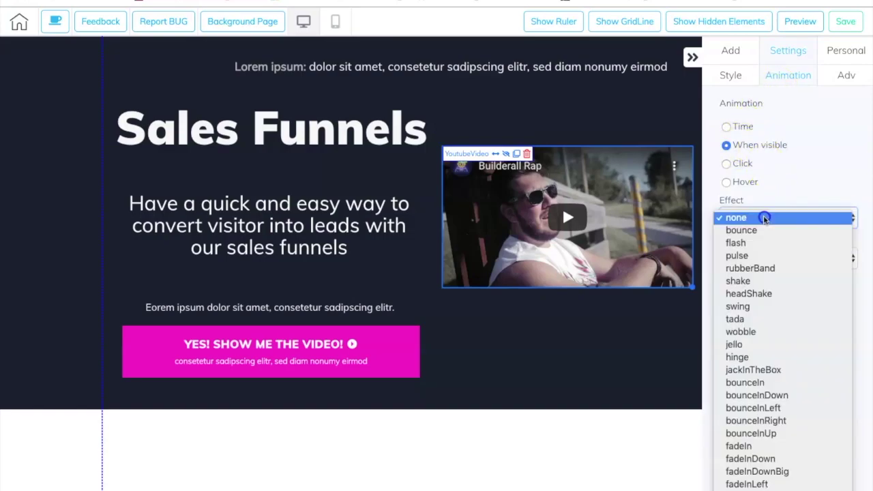
pyautogui.click(763, 232)
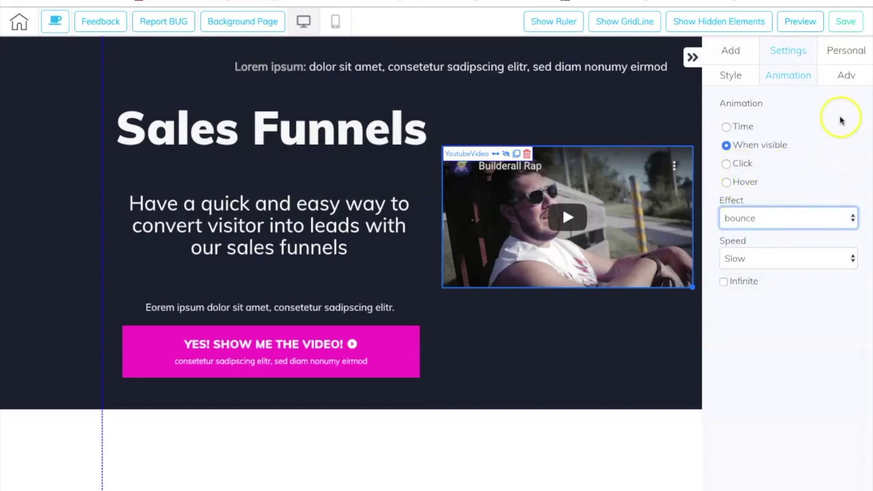
pyautogui.click(846, 21)
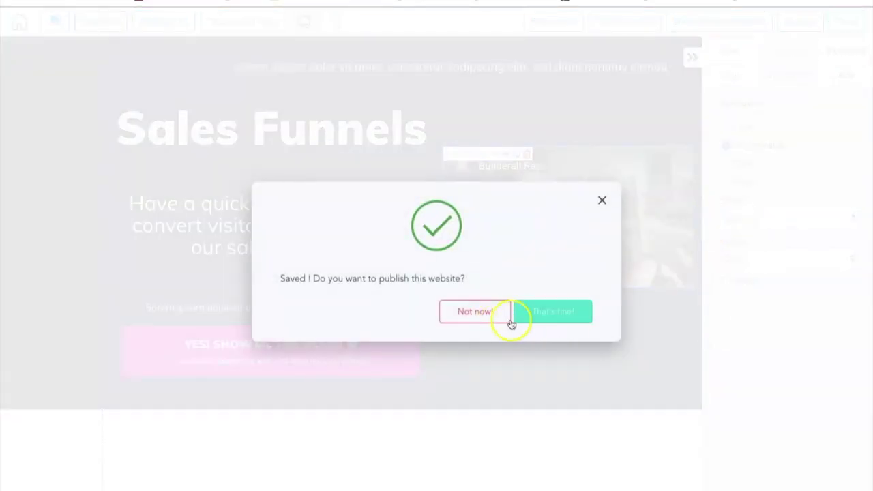
pyautogui.click(485, 320)
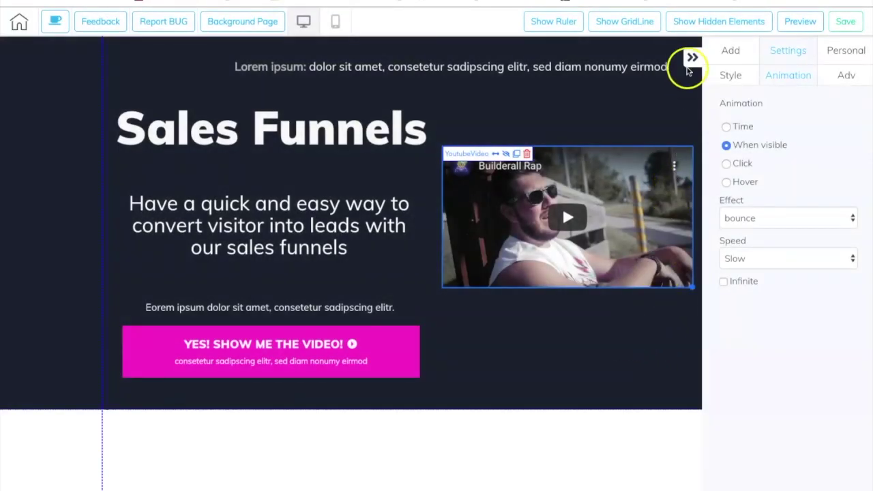
# Step: Add the "Sed Fringilla Mauris" call-to-action panel with the marketing illustration below the sales funnels section
pyautogui.click(720, 53)
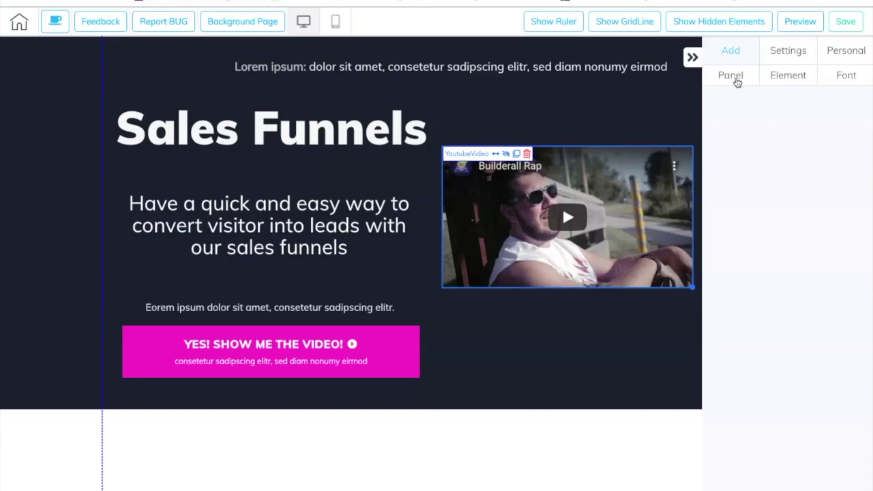
pyautogui.click(734, 81)
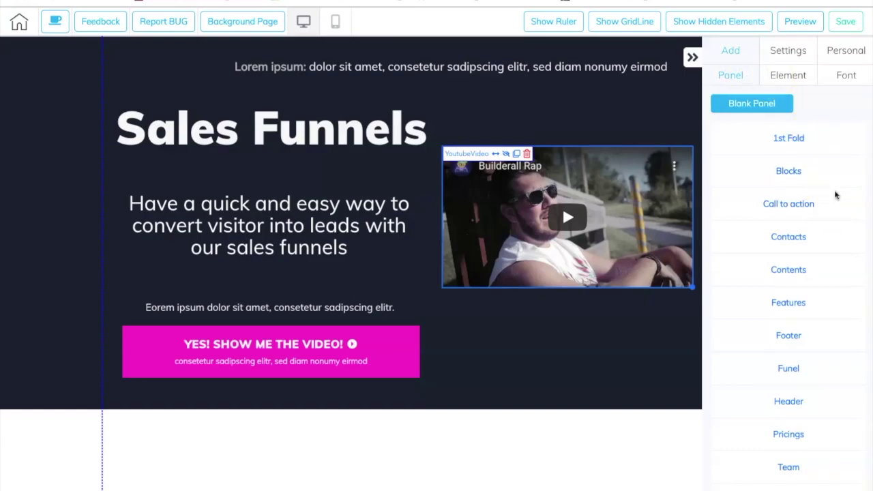
pyautogui.click(801, 206)
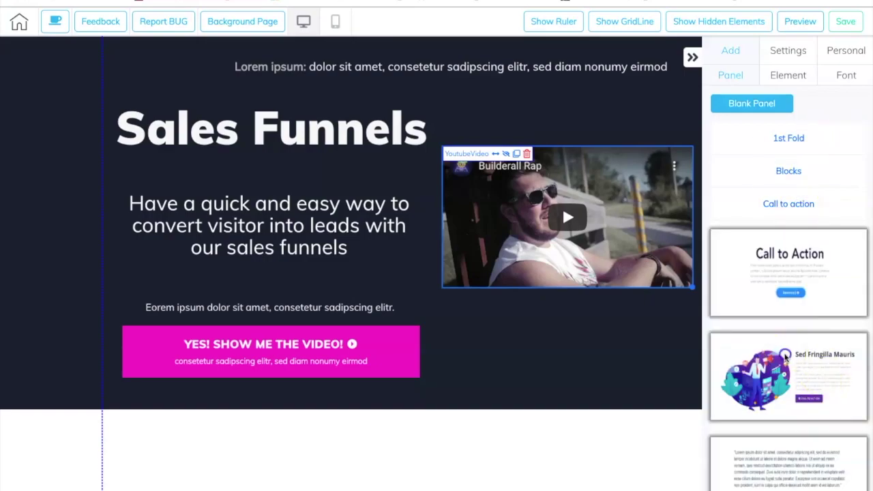
pyautogui.click(838, 366)
# Step: Add the "LOREM IPSUM" contents panel with the BUY NOW button to the page
pyautogui.scroll(2, 790, 137)
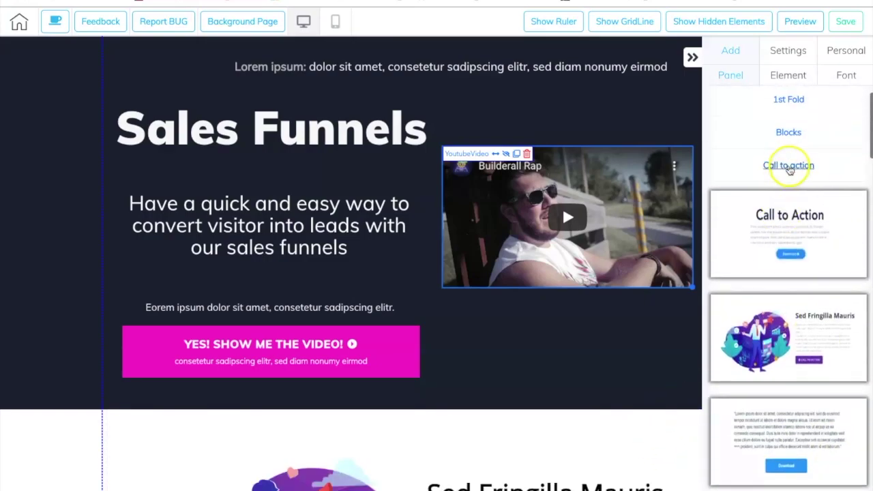
pyautogui.click(787, 166)
pyautogui.click(795, 267)
pyautogui.scroll(-5, 794, 256)
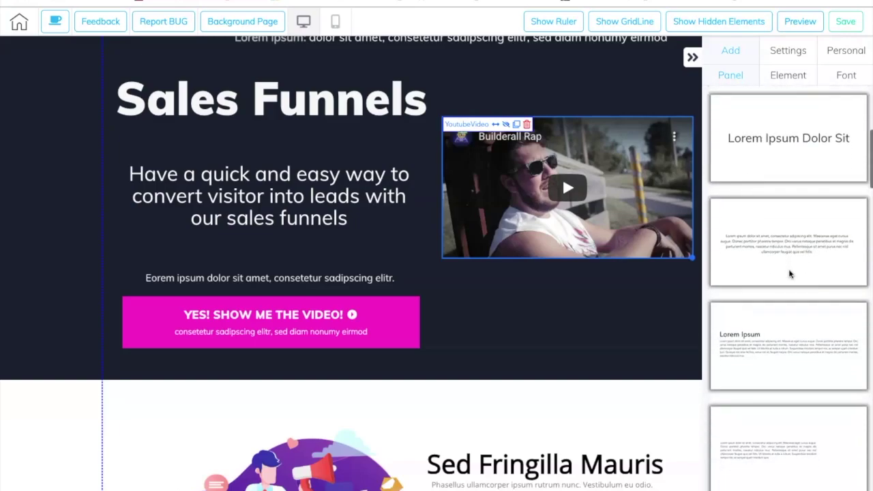
pyautogui.scroll(5, 793, 252)
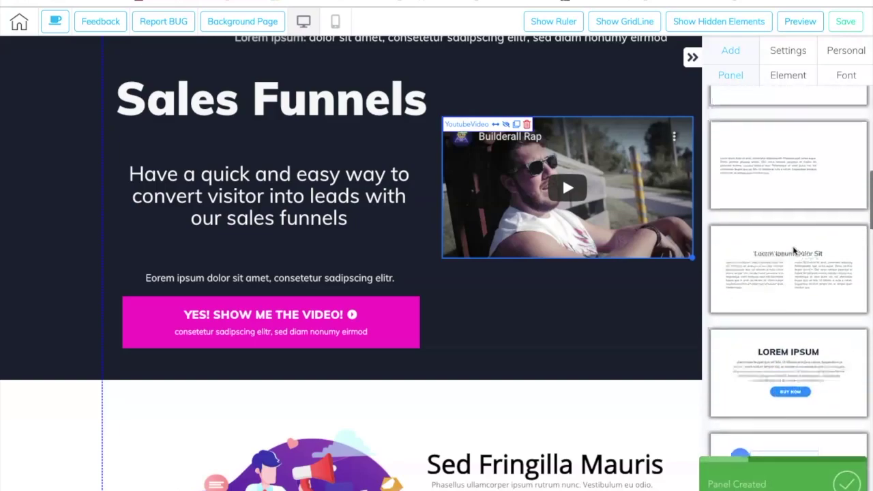
pyautogui.click(791, 267)
# Step: Add the purple Pricing panel with Basic, Advanced and Business plans to the page
pyautogui.click(794, 428)
pyautogui.scroll(-6, 809, 327)
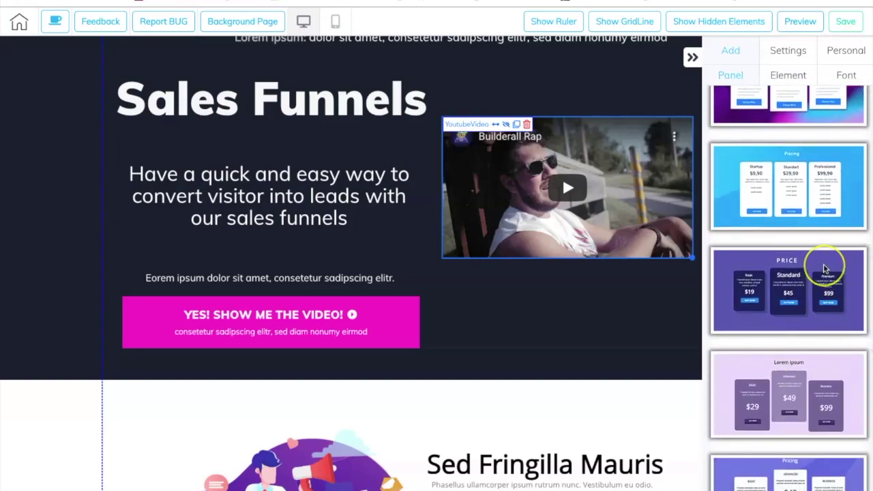
pyautogui.click(831, 469)
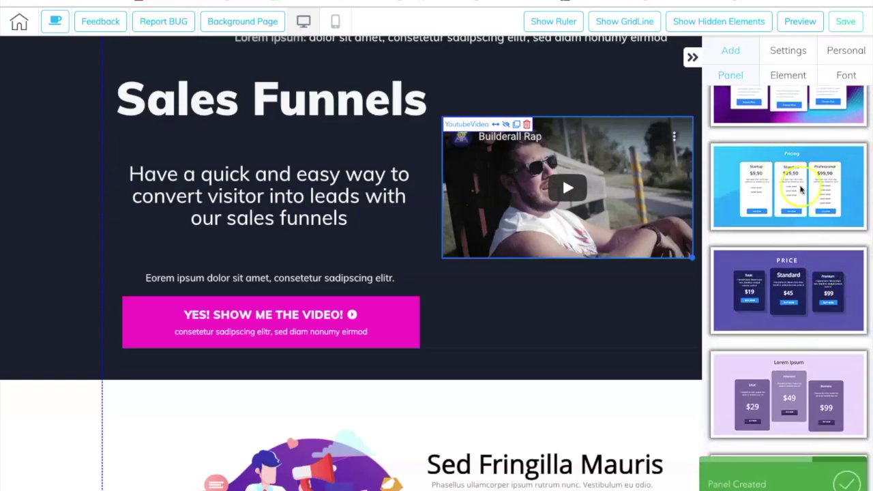
pyautogui.scroll(5, 804, 273)
pyautogui.click(798, 369)
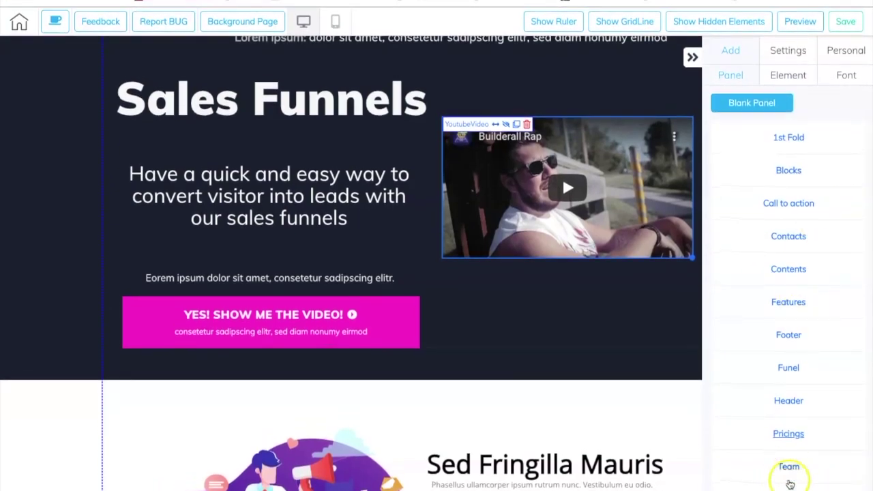
# Step: Add the testimonials panel with three customer cards and save the page without publishing
pyautogui.scroll(-1, 790, 478)
pyautogui.click(789, 462)
pyautogui.scroll(-5, 797, 464)
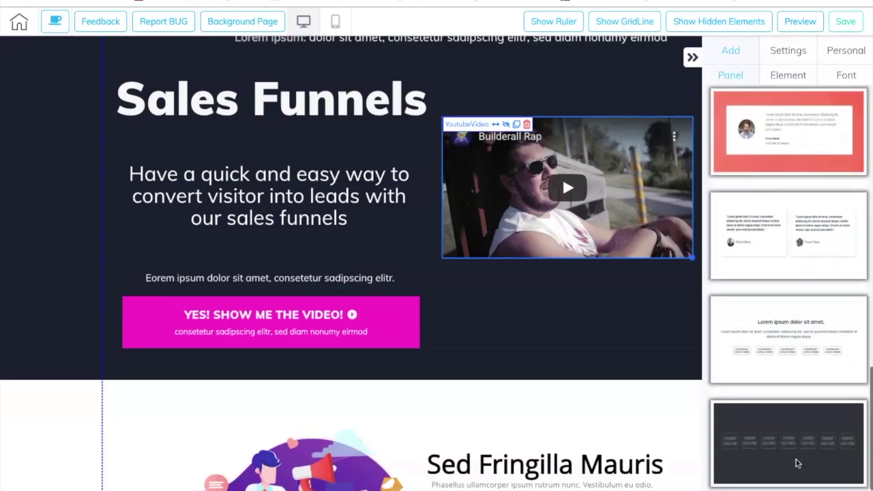
pyautogui.scroll(-1, 799, 464)
pyautogui.click(829, 442)
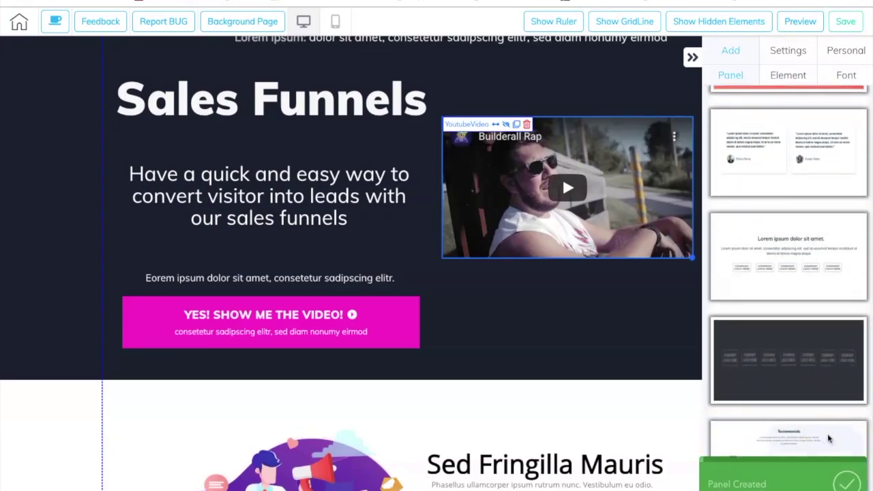
pyautogui.click(854, 27)
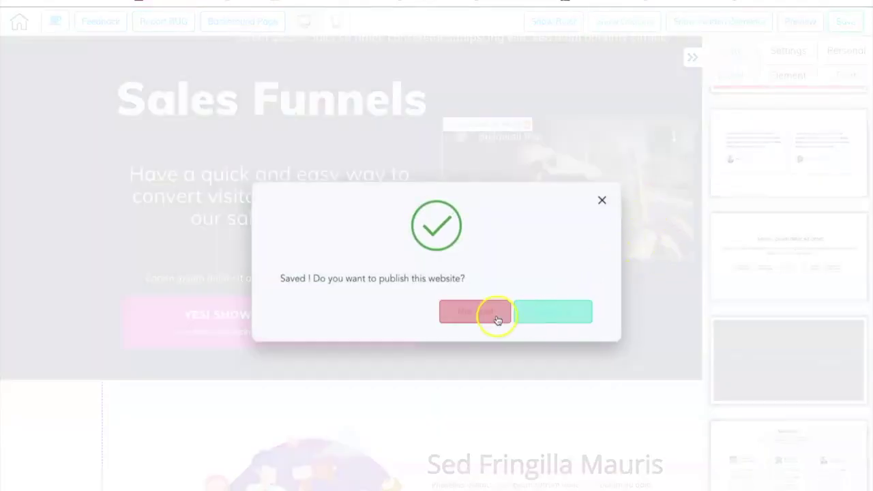
pyautogui.click(487, 318)
# Step: Hide the editing sidebar and look through the added panels from the video section down to the testimonials
pyautogui.click(693, 58)
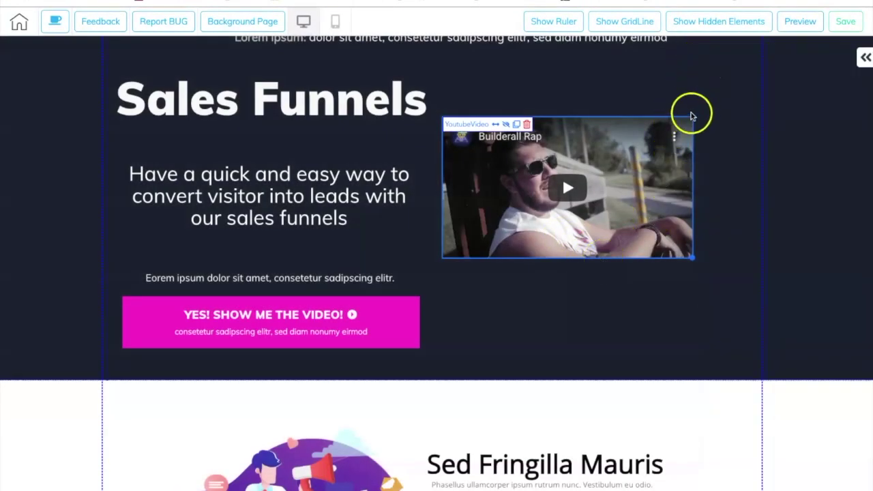
pyautogui.scroll(-5, 765, 167)
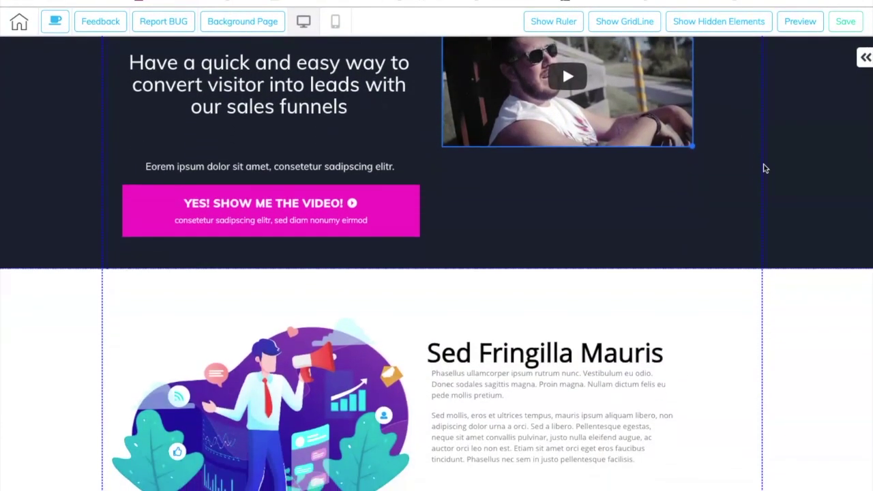
pyautogui.scroll(-8, 764, 168)
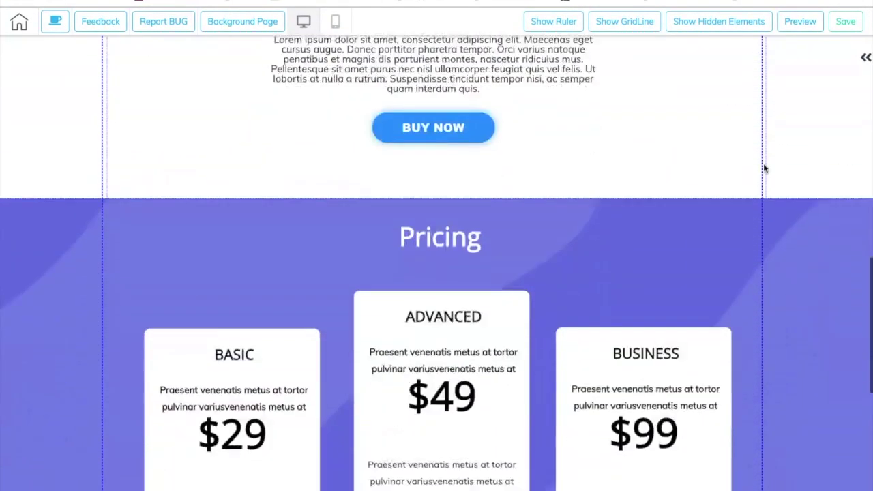
pyautogui.scroll(-6, 764, 168)
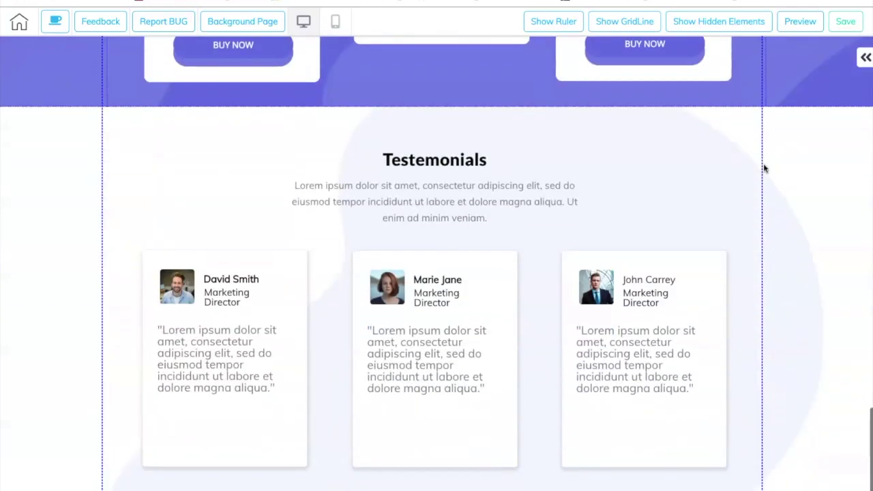
# Step: Review the whole page layout between the Sales Funnels video section and the testimonials, including the LOREM IPSUM and Pricing panels
pyautogui.scroll(19, 764, 163)
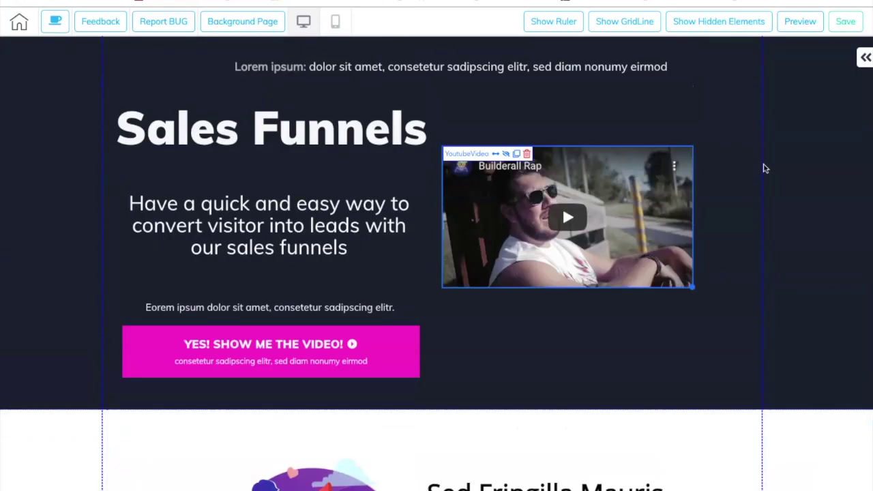
pyautogui.scroll(-5, 764, 163)
pyautogui.scroll(-14, 763, 164)
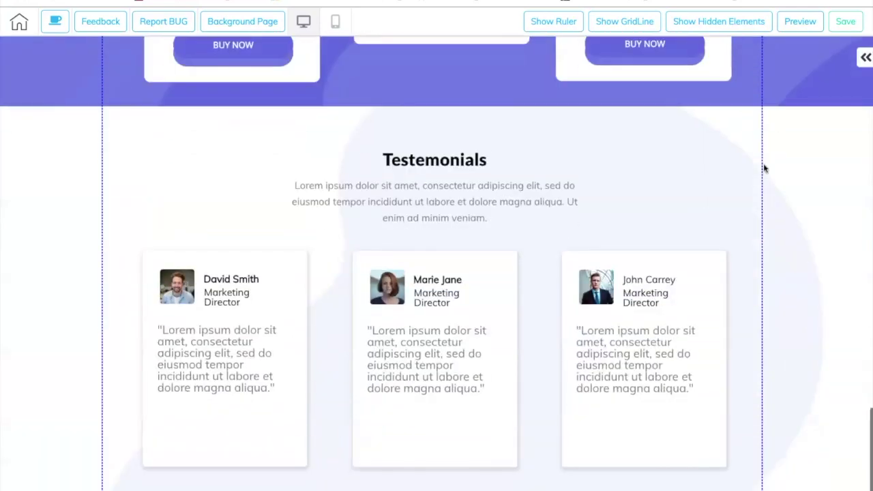
pyautogui.scroll(15, 764, 163)
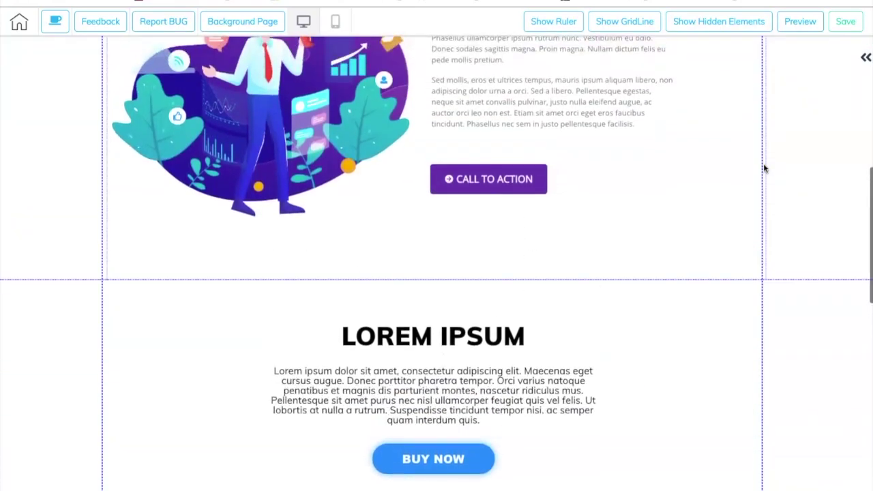
pyautogui.scroll(3, 765, 169)
pyautogui.scroll(-9, 765, 168)
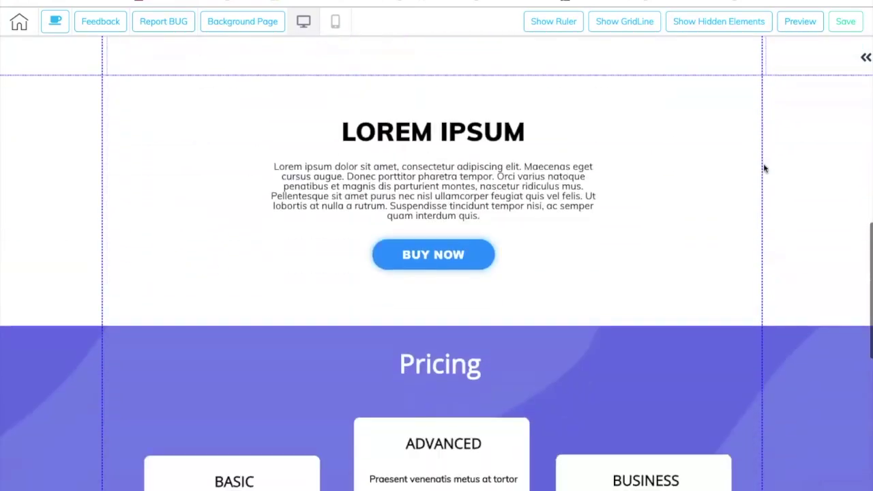
pyautogui.scroll(-2, 765, 168)
pyautogui.click(757, 223)
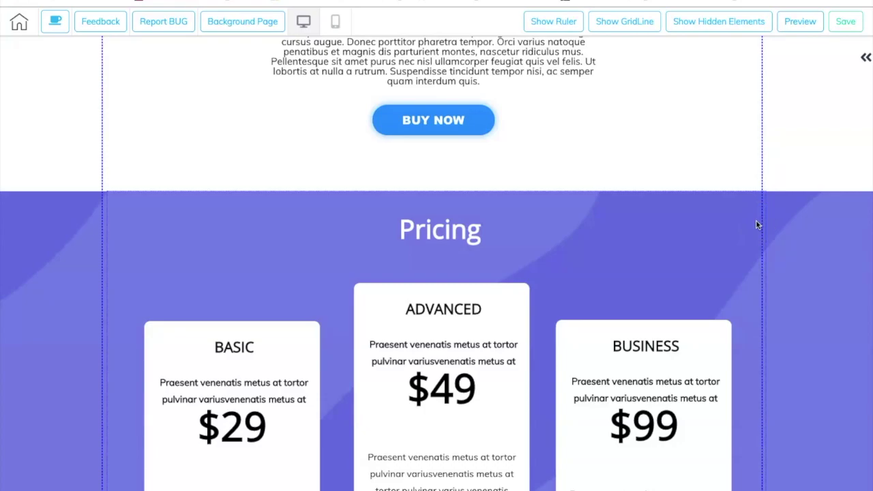
pyautogui.click(751, 129)
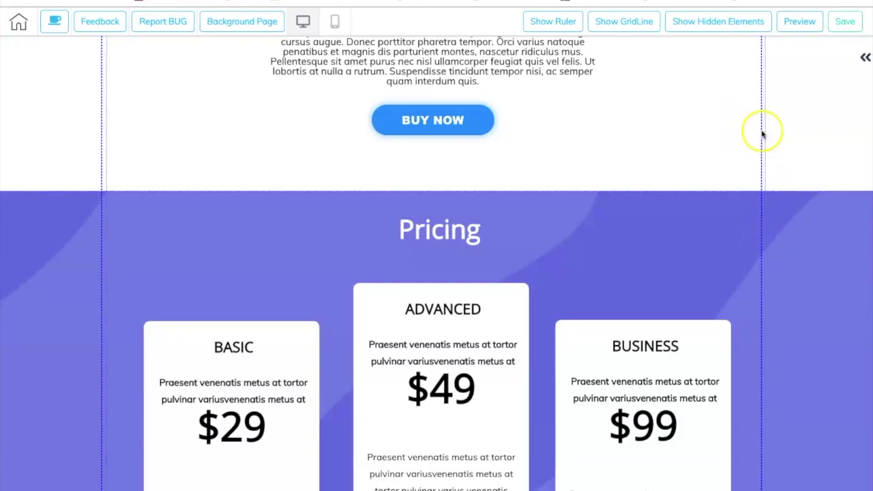
pyautogui.click(772, 108)
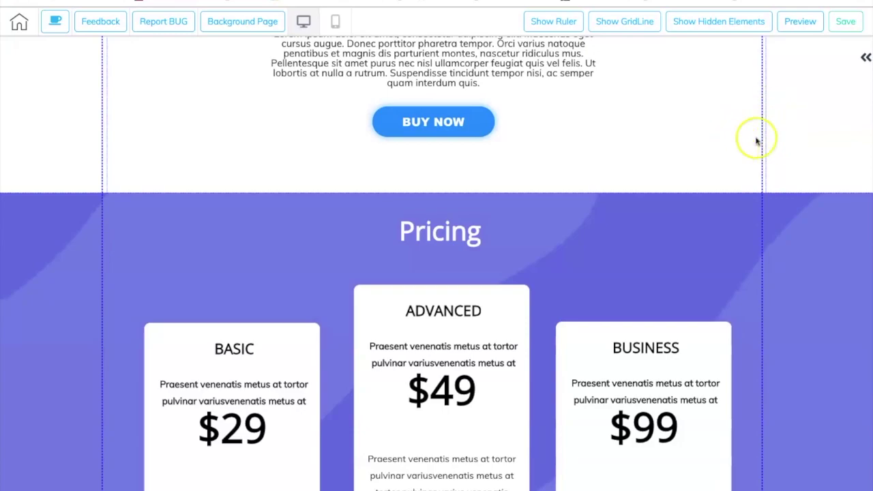
pyautogui.scroll(-5, 783, 287)
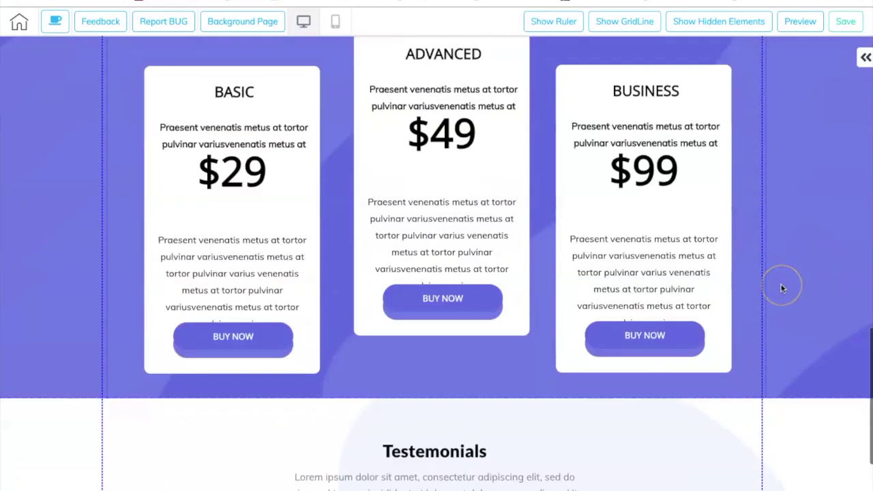
pyautogui.scroll(15, 782, 287)
pyautogui.scroll(2, 781, 286)
pyautogui.click(799, 298)
# Step: Set the Sed Fringilla Mauris panel's height to 648 and its minimum height to 58, and save the page
pyautogui.scroll(-3, 792, 304)
pyautogui.scroll(-4, 792, 306)
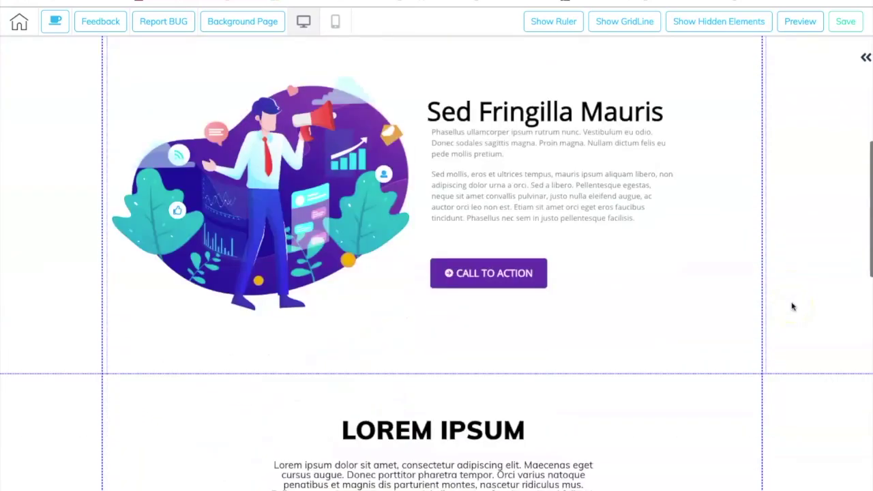
pyautogui.click(711, 277)
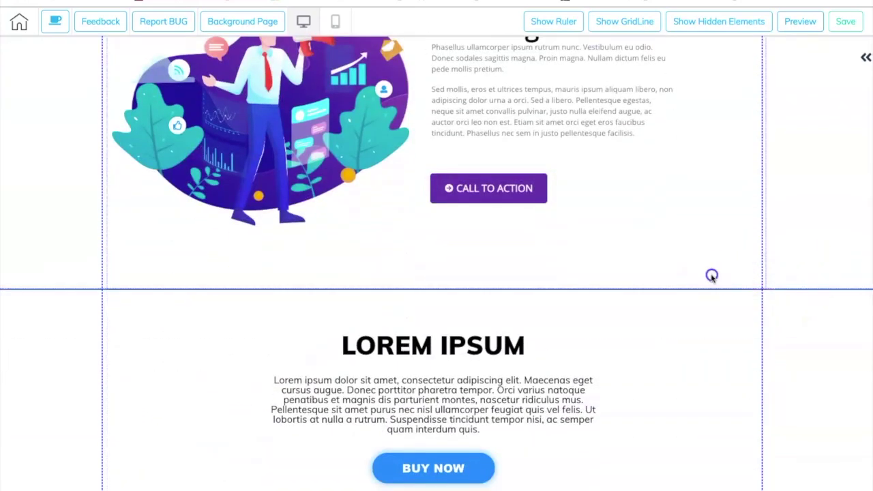
pyautogui.click(712, 266)
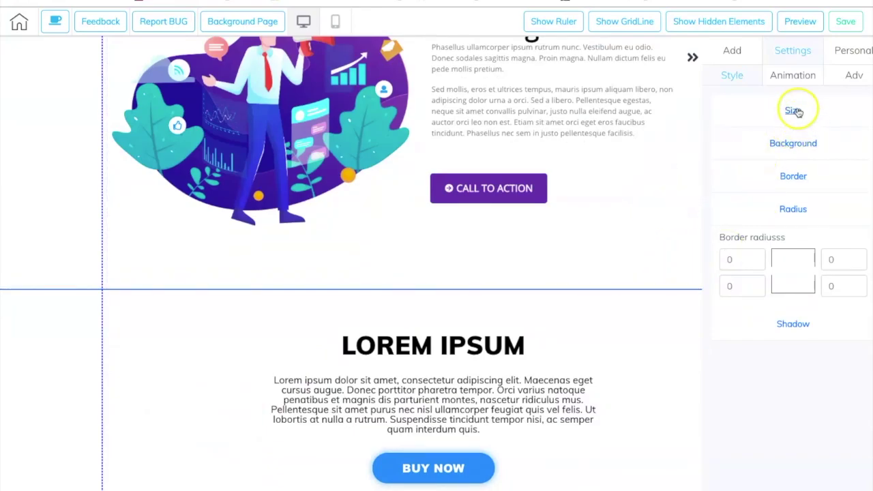
pyautogui.click(796, 113)
pyautogui.moveTo(750, 211); pyautogui.dragTo(759, 213)
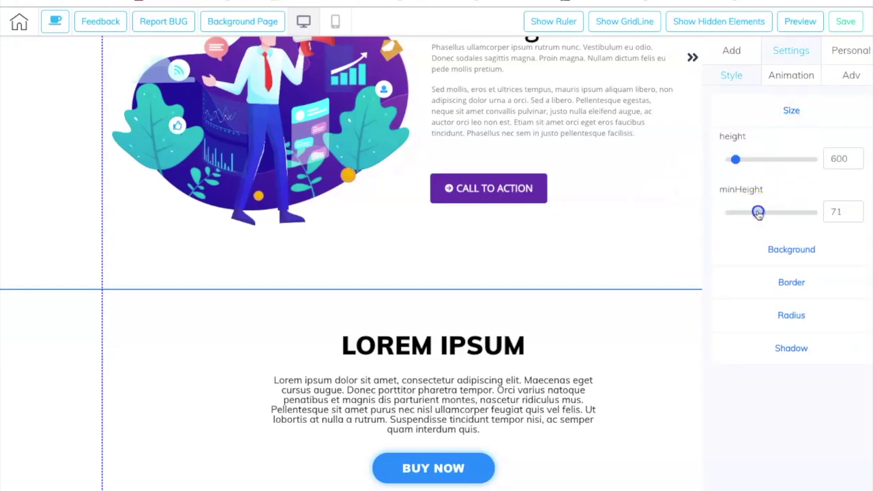
pyautogui.moveTo(745, 175)
pyautogui.mouseDown()
pyautogui.moveTo(751, 160)
pyautogui.moveTo(728, 161)
pyautogui.moveTo(739, 162)
pyautogui.mouseUp()
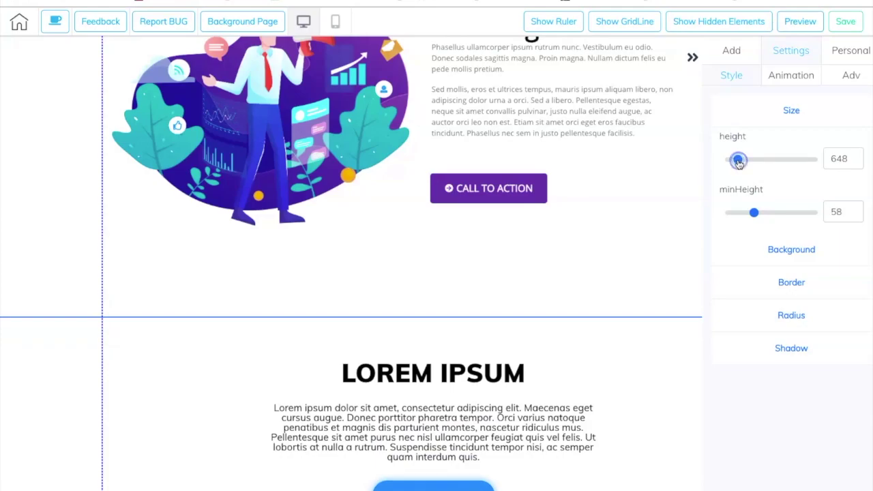
pyautogui.click(848, 21)
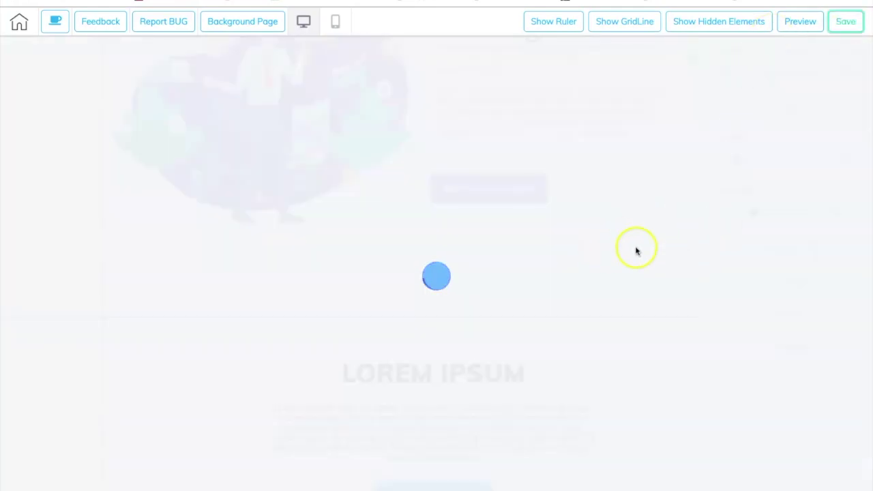